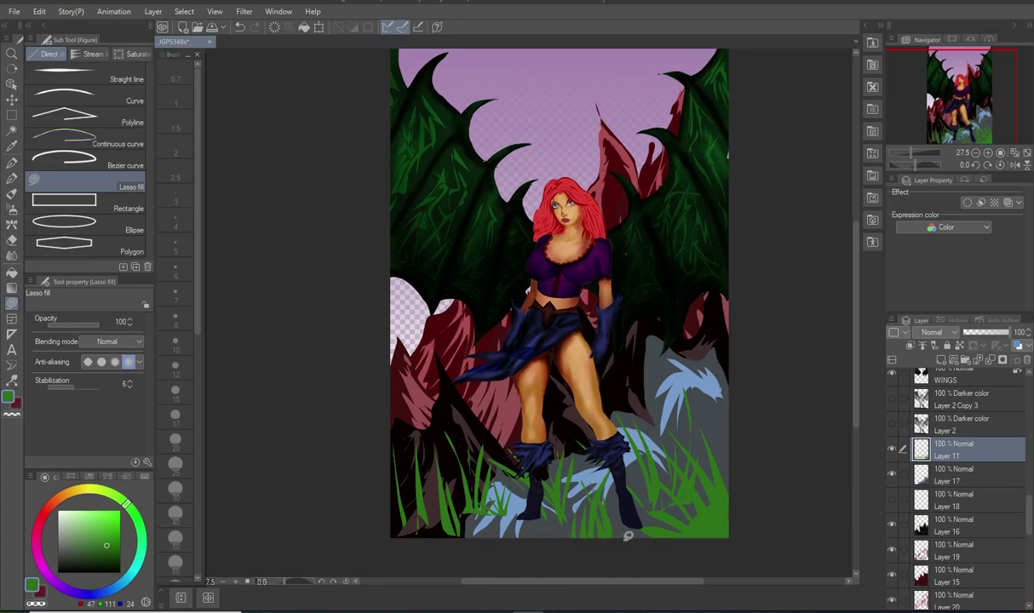
# Step: Touch up the grass at the canvas's lower right corner and add a new layer above Layer 17, choosing a darker green
pyautogui.moveTo(726, 486); pyautogui.dragTo(729, 491)
pyautogui.click(973, 478)
pyautogui.click(940, 360)
pyautogui.click(111, 555)
# Step: Fill a rectangular strip along the canvas's lower edge with dark green (RGB 15, 43, 5) on the new layer and clear the selection
pyautogui.click(89, 205)
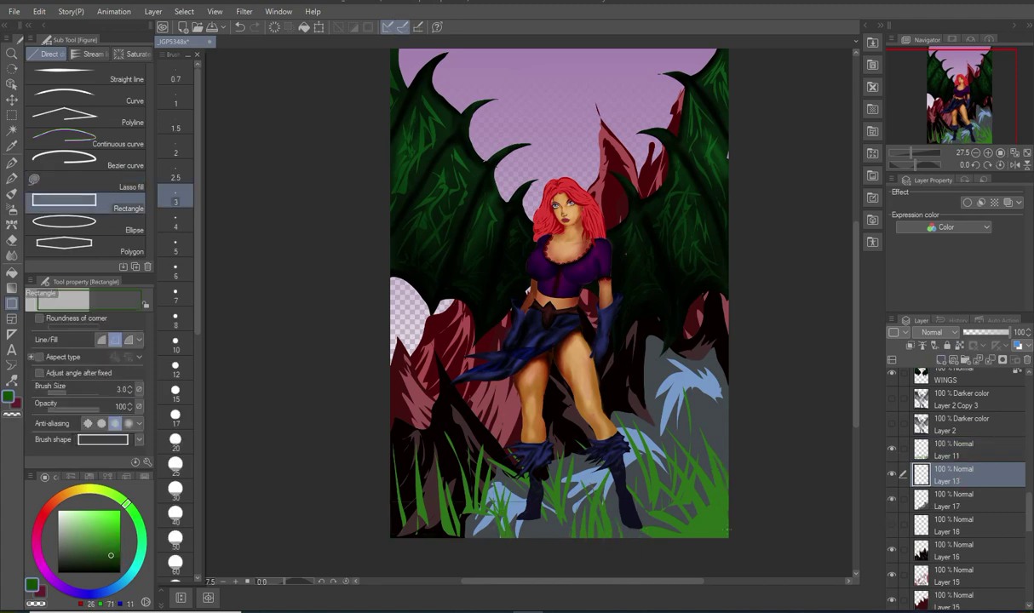
pyautogui.scroll(2, 582, 555)
pyautogui.press('m')
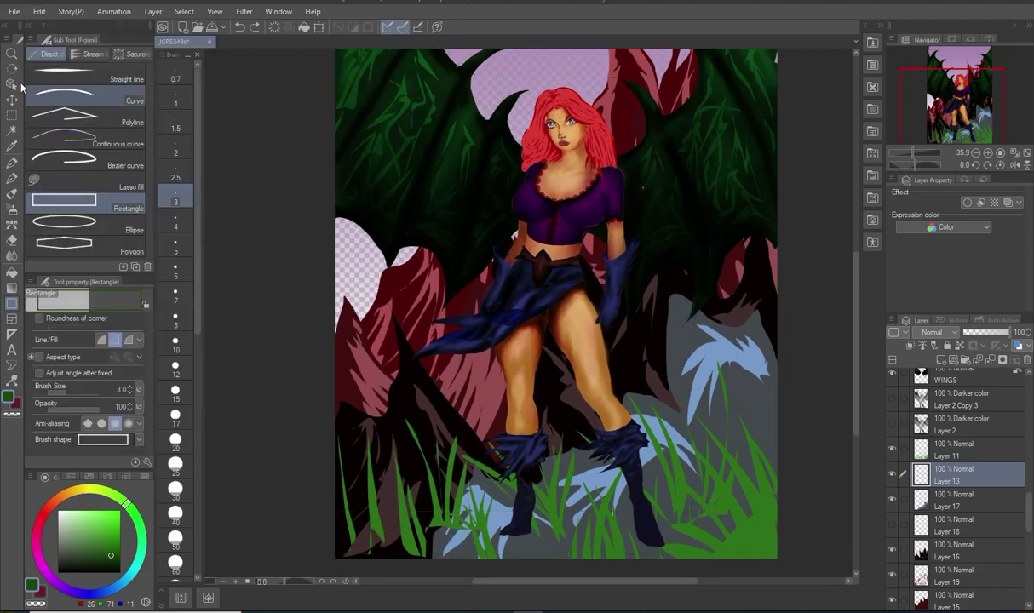
pyautogui.moveTo(335, 522); pyautogui.dragTo(779, 557)
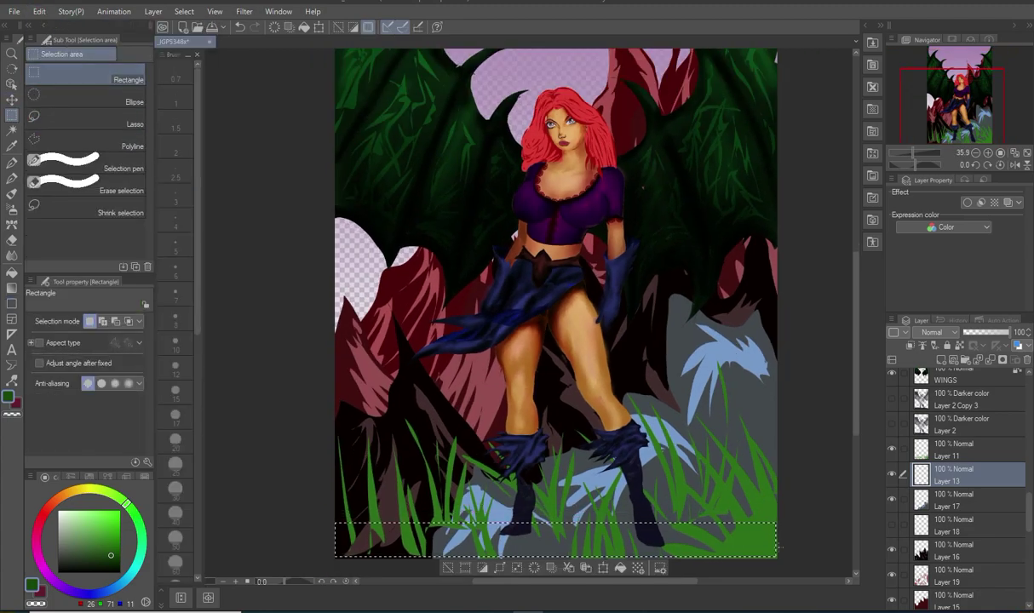
pyautogui.click(620, 567)
pyautogui.click(113, 562)
pyautogui.click(620, 568)
pyautogui.scroll(-1, 684, 576)
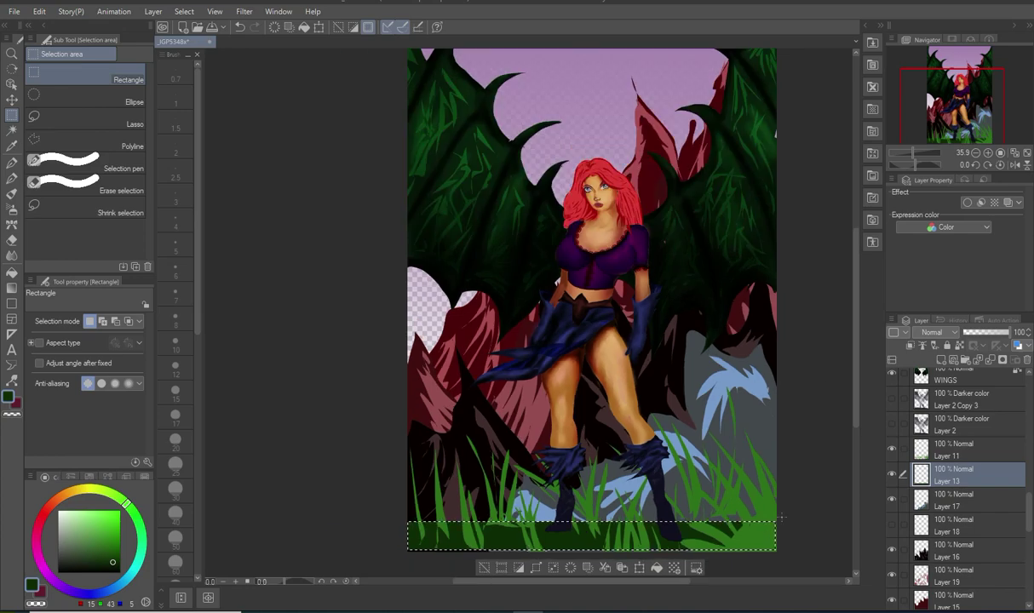
pyautogui.moveTo(694, 568); pyautogui.dragTo(696, 498)
pyautogui.click(184, 12)
pyautogui.click(193, 41)
# Step: Cut dark green blade shapes into the bright grass on Layer 11 with Lasso fill
pyautogui.click(984, 450)
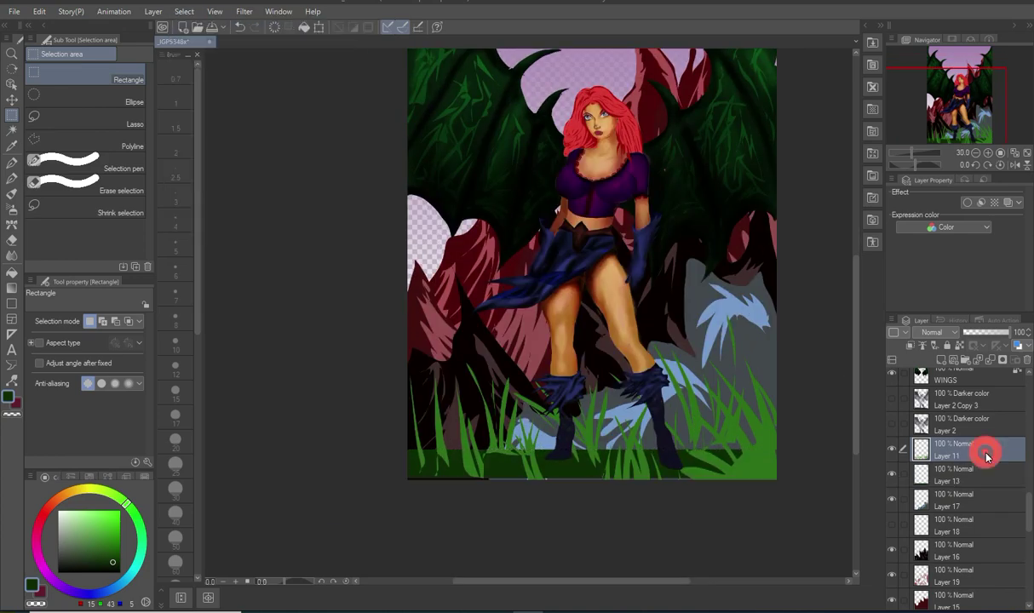
pyautogui.click(11, 303)
pyautogui.moveTo(739, 441)
pyautogui.mouseDown()
pyautogui.moveTo(743, 487)
pyautogui.moveTo(679, 425)
pyautogui.mouseUp()
pyautogui.moveTo(412, 383); pyautogui.dragTo(417, 483)
pyautogui.moveTo(471, 394); pyautogui.dragTo(472, 431)
pyautogui.moveTo(606, 393); pyautogui.dragTo(596, 483)
pyautogui.moveTo(548, 404); pyautogui.dragTo(532, 468)
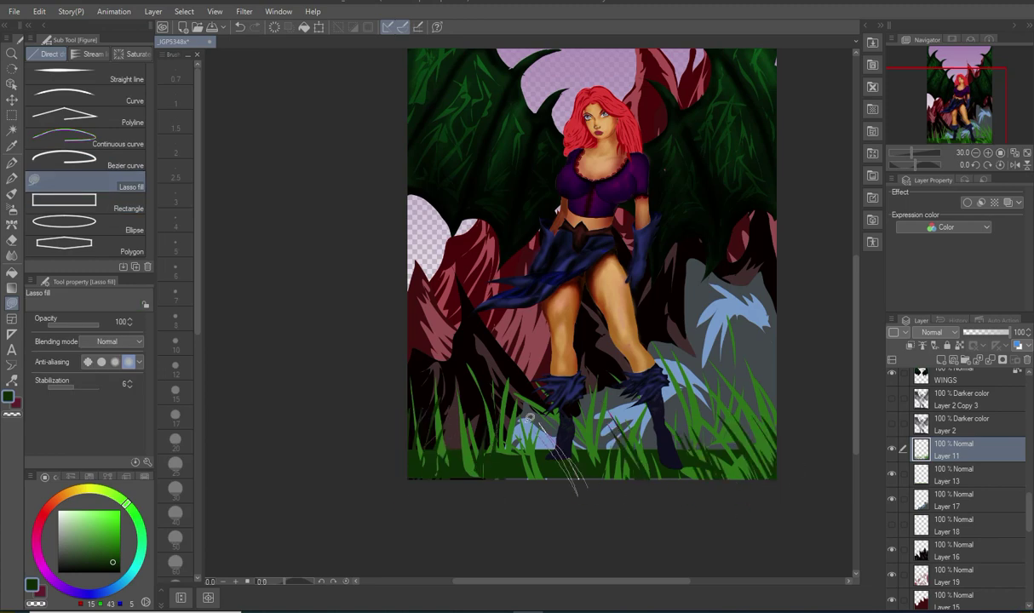
pyautogui.moveTo(508, 410); pyautogui.dragTo(498, 451)
# Step: Paint dark green grass blades rising from the ground strip across the full canvas width on Layer 13
pyautogui.click(963, 475)
pyautogui.moveTo(745, 425); pyautogui.dragTo(725, 457)
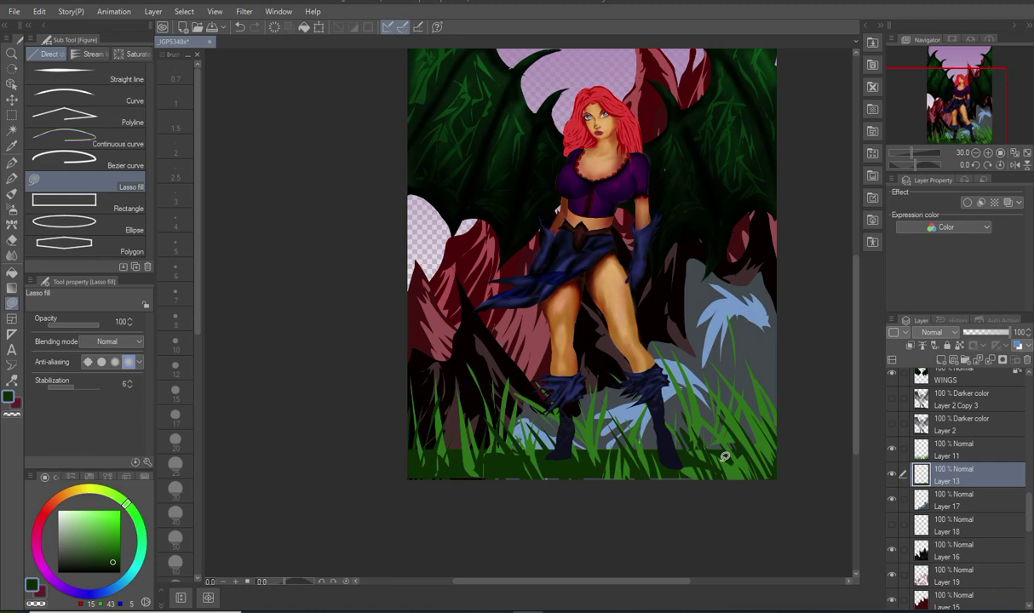
pyautogui.moveTo(718, 356); pyautogui.dragTo(691, 435)
pyautogui.moveTo(640, 393); pyautogui.dragTo(652, 447)
pyautogui.moveTo(601, 379)
pyautogui.mouseDown()
pyautogui.moveTo(587, 436)
pyautogui.moveTo(545, 447)
pyautogui.mouseUp()
pyautogui.moveTo(516, 394); pyautogui.dragTo(513, 451)
pyautogui.moveTo(481, 404); pyautogui.dragTo(485, 451)
pyautogui.moveTo(428, 366); pyautogui.dragTo(438, 451)
pyautogui.moveTo(587, 372); pyautogui.dragTo(601, 426)
pyautogui.moveTo(639, 372); pyautogui.dragTo(647, 425)
pyautogui.moveTo(681, 331)
pyautogui.mouseDown()
pyautogui.moveTo(722, 446)
pyautogui.moveTo(717, 432)
pyautogui.mouseUp()
pyautogui.moveTo(588, 394)
pyautogui.mouseDown()
pyautogui.moveTo(627, 452)
pyautogui.moveTo(612, 438)
pyautogui.mouseUp()
pyautogui.moveTo(493, 355); pyautogui.dragTo(510, 438)
pyautogui.moveTo(429, 403); pyautogui.dragTo(477, 438)
# Step: Fill the remaining gaps along the canvas's lower edge with dark green
pyautogui.scroll(3, 620, 458)
pyautogui.click(890, 501)
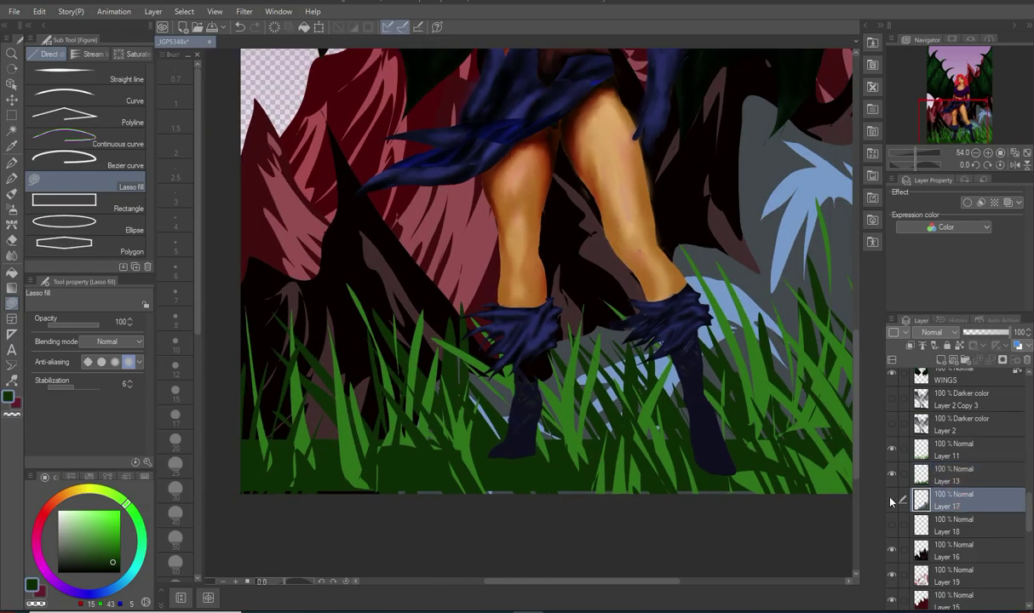
pyautogui.moveTo(265, 489); pyautogui.dragTo(349, 490)
pyautogui.moveTo(419, 496)
pyautogui.mouseDown()
pyautogui.moveTo(450, 486)
pyautogui.moveTo(423, 493)
pyautogui.mouseUp()
pyautogui.moveTo(579, 496); pyautogui.dragTo(596, 487)
# Step: Paint more dark green grass blades between and around the character's boots with Lasso fill
pyautogui.moveTo(634, 456); pyautogui.dragTo(474, 395)
pyautogui.moveTo(442, 346)
pyautogui.mouseDown()
pyautogui.moveTo(503, 366)
pyautogui.moveTo(618, 350)
pyautogui.mouseUp()
pyautogui.moveTo(513, 382)
pyautogui.mouseDown()
pyautogui.moveTo(709, 376)
pyautogui.moveTo(544, 383)
pyautogui.mouseUp()
pyautogui.moveTo(634, 349); pyautogui.dragTo(481, 370)
pyautogui.moveTo(317, 385); pyautogui.dragTo(262, 375)
pyautogui.moveTo(613, 366); pyautogui.dragTo(457, 415)
pyautogui.scroll(8, 1016, 503)
pyautogui.scroll(-3, 1013, 505)
pyautogui.scroll(1, 1008, 506)
# Step: Add a new layer and paint grass blades around the boots and across the foreground with Lasso fill
pyautogui.click(892, 439)
pyautogui.click(893, 440)
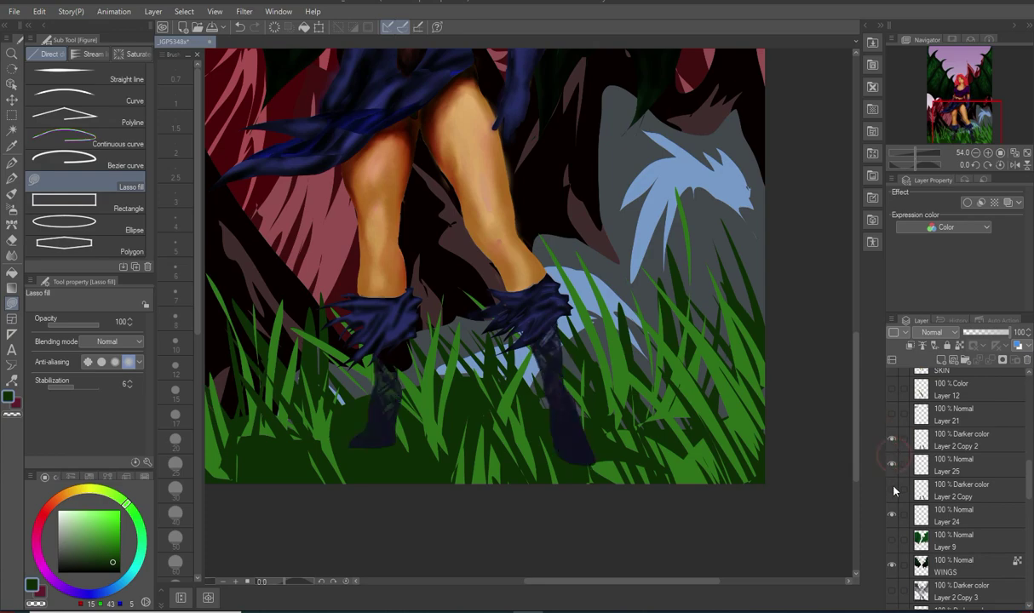
pyautogui.click(941, 361)
pyautogui.moveTo(569, 392); pyautogui.dragTo(612, 483)
pyautogui.moveTo(540, 483); pyautogui.dragTo(452, 475)
pyautogui.moveTo(270, 490); pyautogui.dragTo(255, 484)
pyautogui.moveTo(323, 477); pyautogui.dragTo(326, 465)
pyautogui.moveTo(339, 444); pyautogui.dragTo(338, 441)
pyautogui.moveTo(569, 467)
pyautogui.mouseDown()
pyautogui.moveTo(542, 337)
pyautogui.moveTo(579, 398)
pyautogui.mouseUp()
pyautogui.scroll(-3, 589, 322)
pyautogui.moveTo(356, 394)
pyautogui.mouseDown()
pyautogui.moveTo(330, 342)
pyautogui.moveTo(342, 334)
pyautogui.mouseUp()
# Step: Duplicate the HAIR layer and hide the original
pyautogui.scroll(-2, 646, 296)
pyautogui.scroll(7, 509, 199)
pyautogui.scroll(7, 998, 441)
pyautogui.rightClick(970, 464)
pyautogui.click(955, 223)
pyautogui.click(893, 482)
# Step: Shade the hair on HAIR Copy with the Shadow airbrush at size 30 in the sampled hair red
pyautogui.click(13, 211)
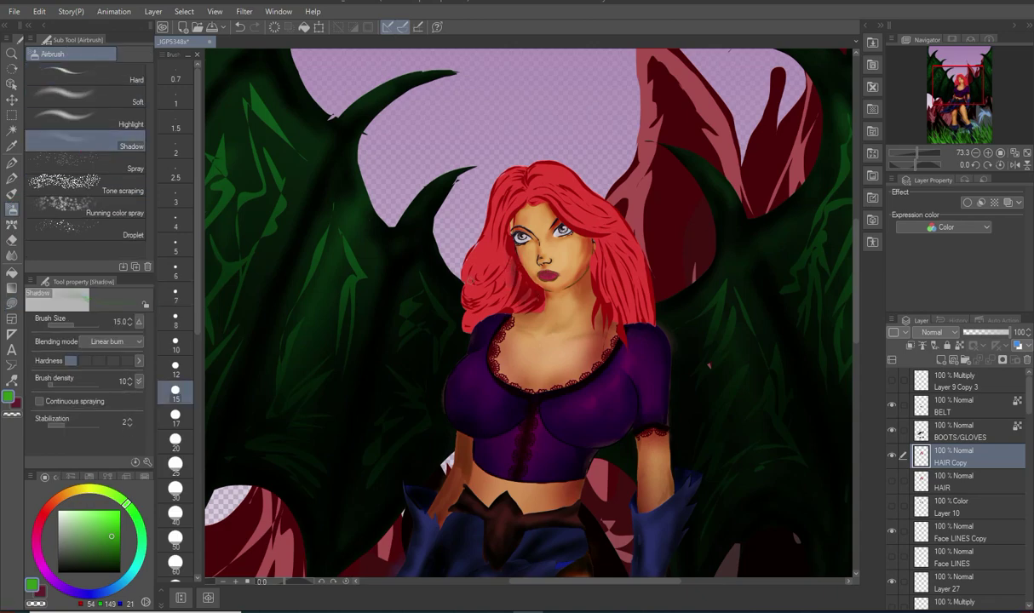
pyautogui.keyDown('alt'); pyautogui.click(469, 281); pyautogui.keyUp('alt')
pyautogui.scroll(5, 496, 403)
pyautogui.press(']')
pyautogui.press(']')
pyautogui.press(']')
pyautogui.press(']')
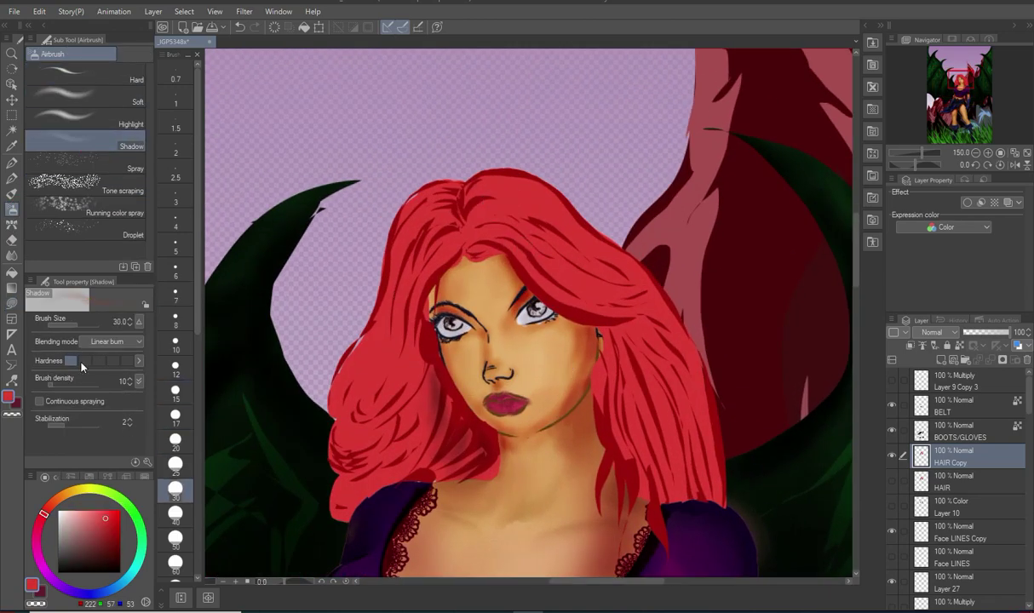
pyautogui.moveTo(621, 305)
pyautogui.mouseDown()
pyautogui.moveTo(607, 329)
pyautogui.moveTo(622, 332)
pyautogui.moveTo(608, 359)
pyautogui.moveTo(613, 383)
pyautogui.moveTo(618, 362)
pyautogui.moveTo(656, 430)
pyautogui.mouseUp()
pyautogui.moveTo(429, 204)
pyautogui.mouseDown()
pyautogui.moveTo(384, 267)
pyautogui.moveTo(421, 183)
pyautogui.moveTo(451, 208)
pyautogui.moveTo(482, 201)
pyautogui.moveTo(422, 235)
pyautogui.moveTo(445, 194)
pyautogui.mouseUp()
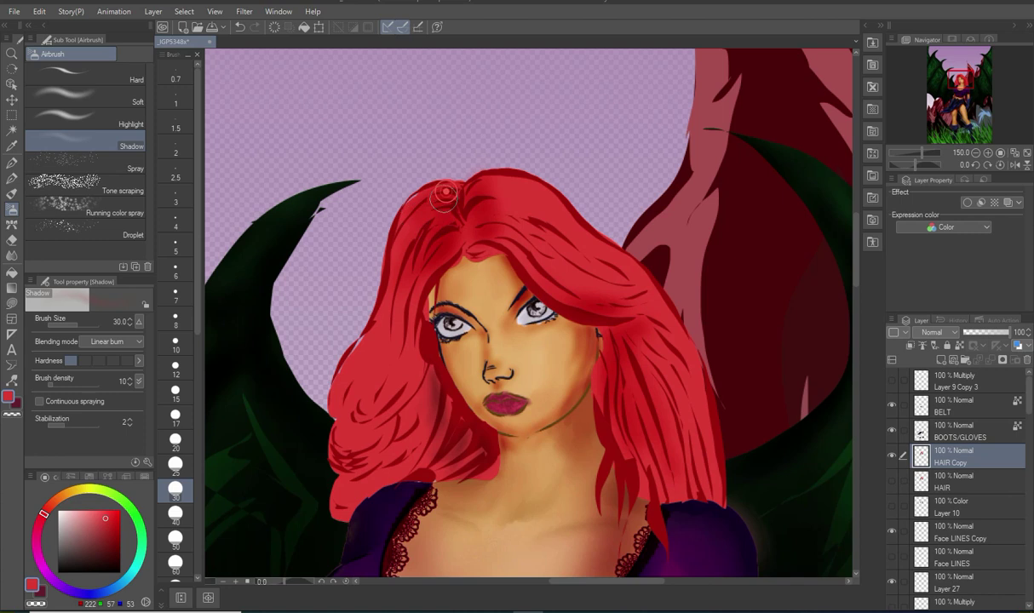
pyautogui.moveTo(434, 255)
pyautogui.mouseDown()
pyautogui.moveTo(421, 381)
pyautogui.moveTo(409, 347)
pyautogui.moveTo(455, 468)
pyautogui.moveTo(353, 470)
pyautogui.moveTo(349, 445)
pyautogui.moveTo(361, 461)
pyautogui.moveTo(342, 526)
pyautogui.moveTo(428, 411)
pyautogui.moveTo(343, 360)
pyautogui.moveTo(361, 342)
pyautogui.moveTo(394, 363)
pyautogui.moveTo(359, 415)
pyautogui.mouseUp()
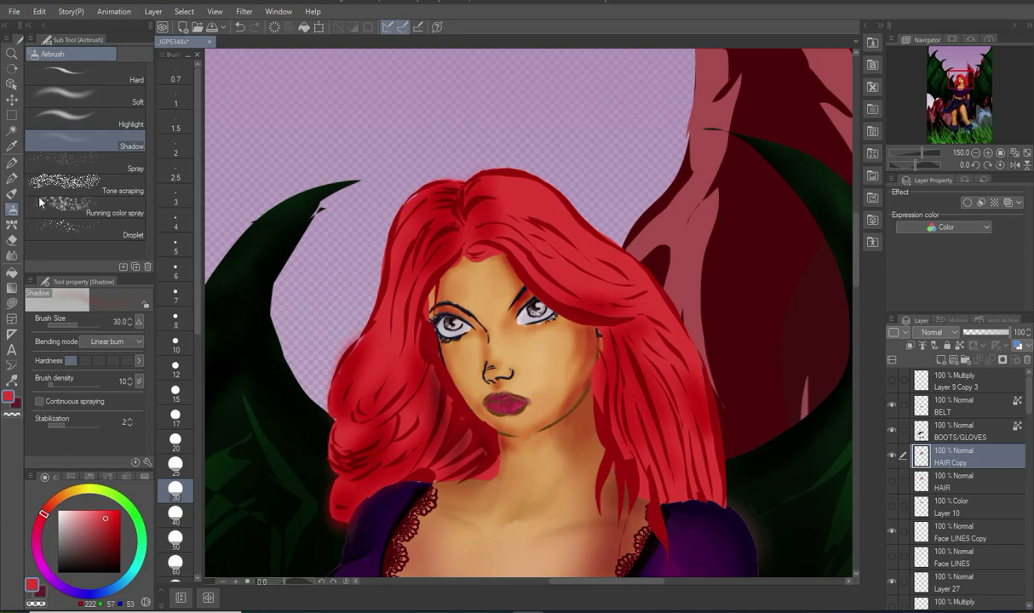
# Step: Lock transparent pixels on HAIR Copy and smooth the hair strands with the size 32 Blending Brush
pyautogui.press('j')
pyautogui.click(961, 345)
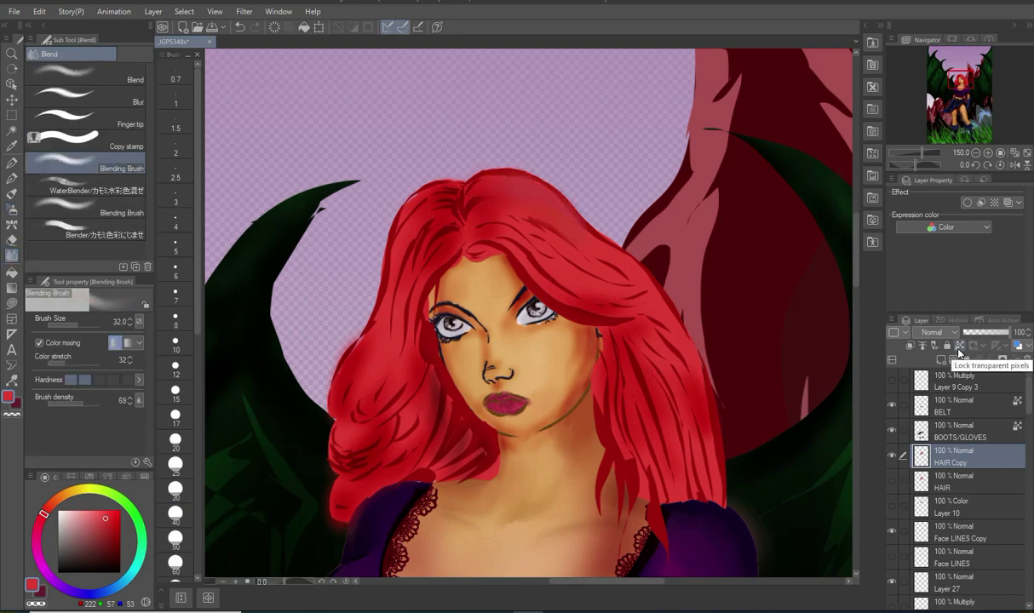
pyautogui.moveTo(434, 202)
pyautogui.mouseDown()
pyautogui.moveTo(416, 244)
pyautogui.moveTo(414, 294)
pyautogui.moveTo(500, 227)
pyautogui.moveTo(495, 209)
pyautogui.moveTo(543, 271)
pyautogui.moveTo(619, 303)
pyautogui.moveTo(624, 420)
pyautogui.moveTo(694, 484)
pyautogui.moveTo(613, 498)
pyautogui.moveTo(610, 402)
pyautogui.moveTo(642, 356)
pyautogui.moveTo(419, 371)
pyautogui.moveTo(441, 384)
pyautogui.moveTo(480, 450)
pyautogui.moveTo(435, 417)
pyautogui.moveTo(404, 455)
pyautogui.moveTo(385, 347)
pyautogui.moveTo(421, 325)
pyautogui.moveTo(348, 464)
pyautogui.moveTo(373, 410)
pyautogui.moveTo(420, 450)
pyautogui.mouseUp()
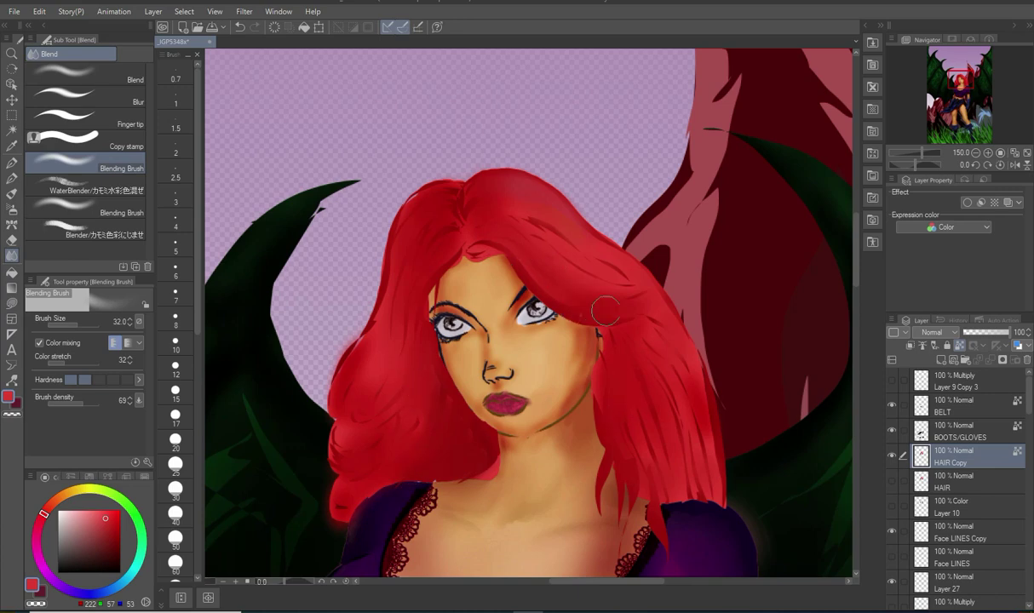
pyautogui.moveTo(560, 252)
pyautogui.mouseDown()
pyautogui.moveTo(439, 247)
pyautogui.moveTo(423, 319)
pyautogui.moveTo(393, 296)
pyautogui.moveTo(353, 378)
pyautogui.mouseUp()
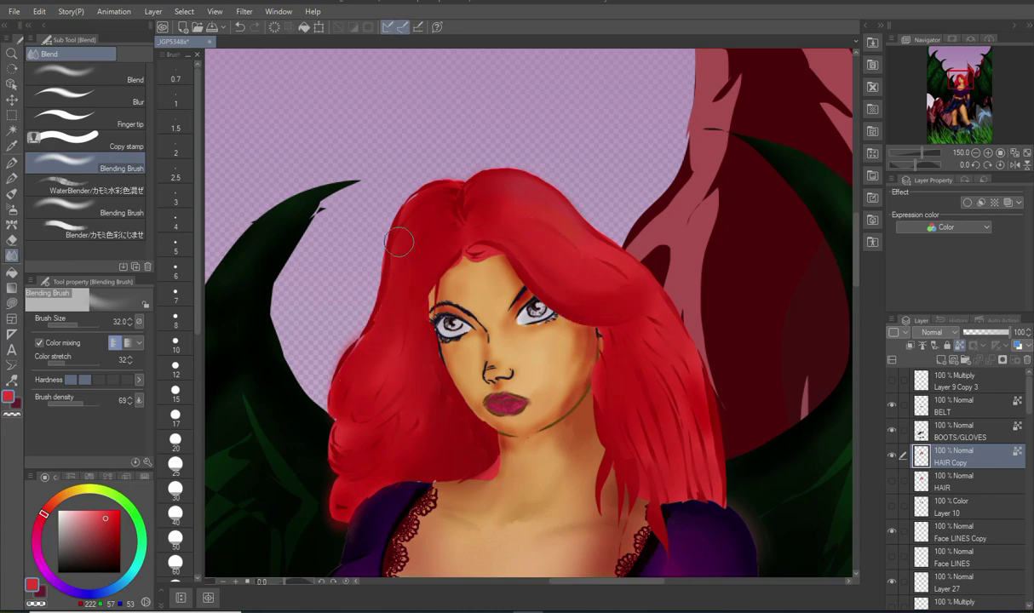
# Step: Add light red (RGB 227, 80, 77) highlight strands along the crown and left side of the hair with Lasso fill
pyautogui.press('u')
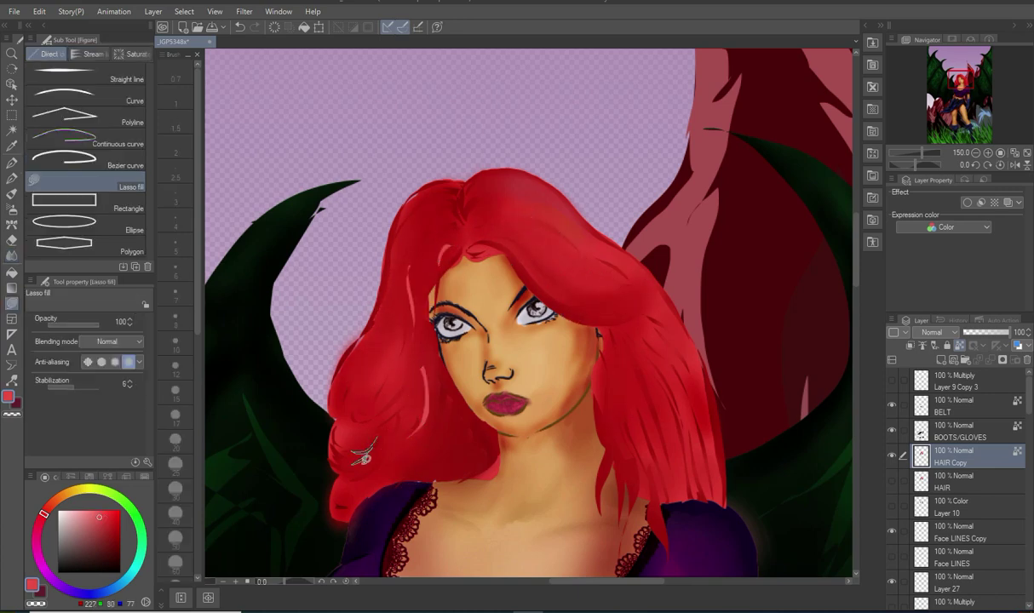
pyautogui.moveTo(364, 362); pyautogui.dragTo(376, 365)
pyautogui.moveTo(390, 253); pyautogui.dragTo(403, 254)
pyautogui.moveTo(500, 213); pyautogui.dragTo(555, 216)
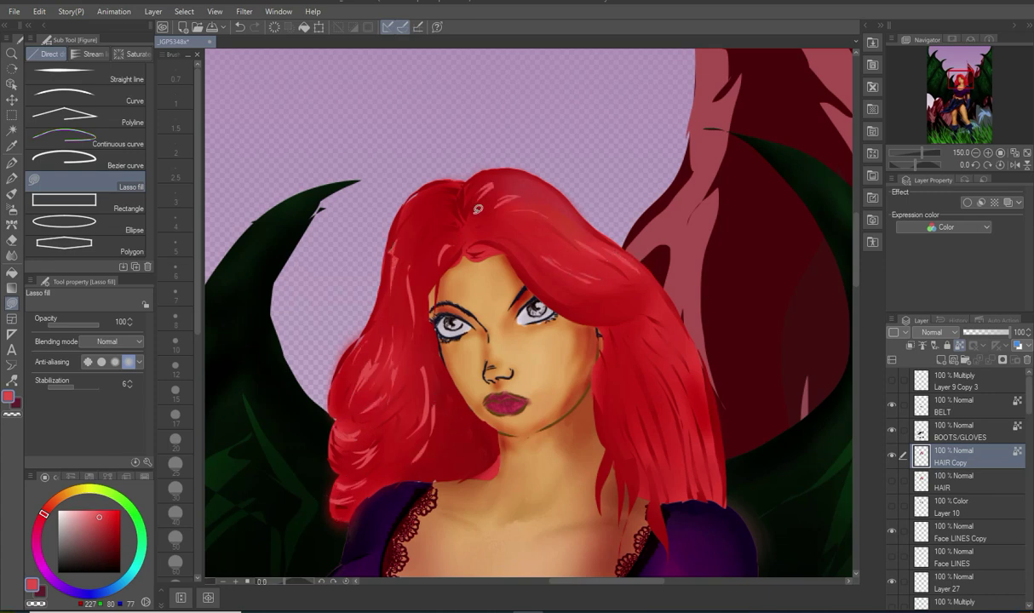
pyautogui.moveTo(440, 245)
pyautogui.mouseDown()
pyautogui.moveTo(455, 196)
pyautogui.moveTo(466, 264)
pyautogui.mouseUp()
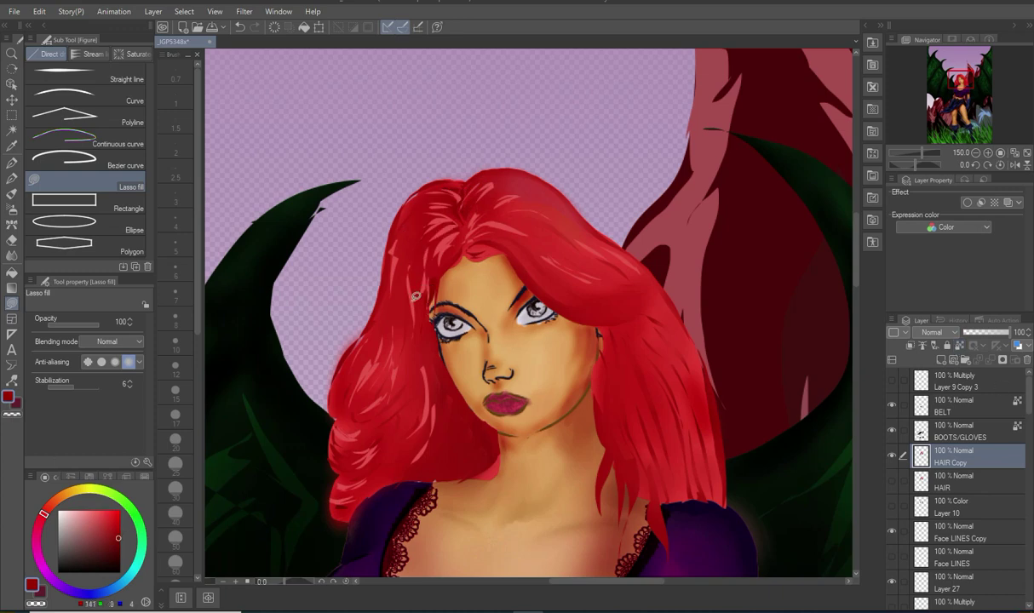
# Step: Add dark red shadow strands throughout both sides of the hair with Lasso fill
pyautogui.moveTo(375, 464); pyautogui.dragTo(362, 459)
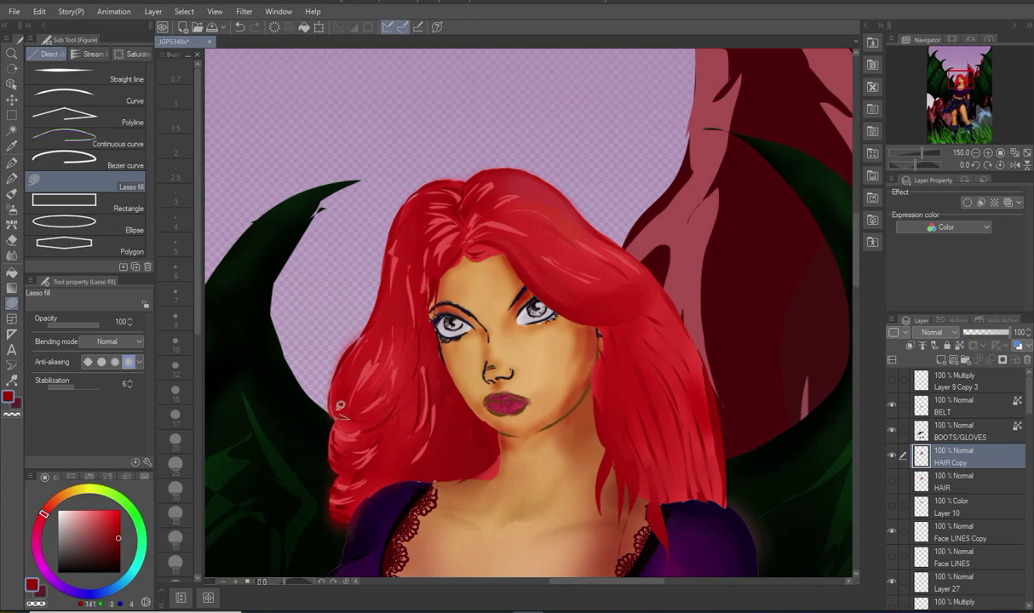
pyautogui.moveTo(393, 318); pyautogui.dragTo(383, 411)
pyautogui.moveTo(551, 263); pyautogui.dragTo(578, 287)
pyautogui.moveTo(470, 223); pyautogui.dragTo(478, 222)
pyautogui.moveTo(451, 220); pyautogui.dragTo(427, 235)
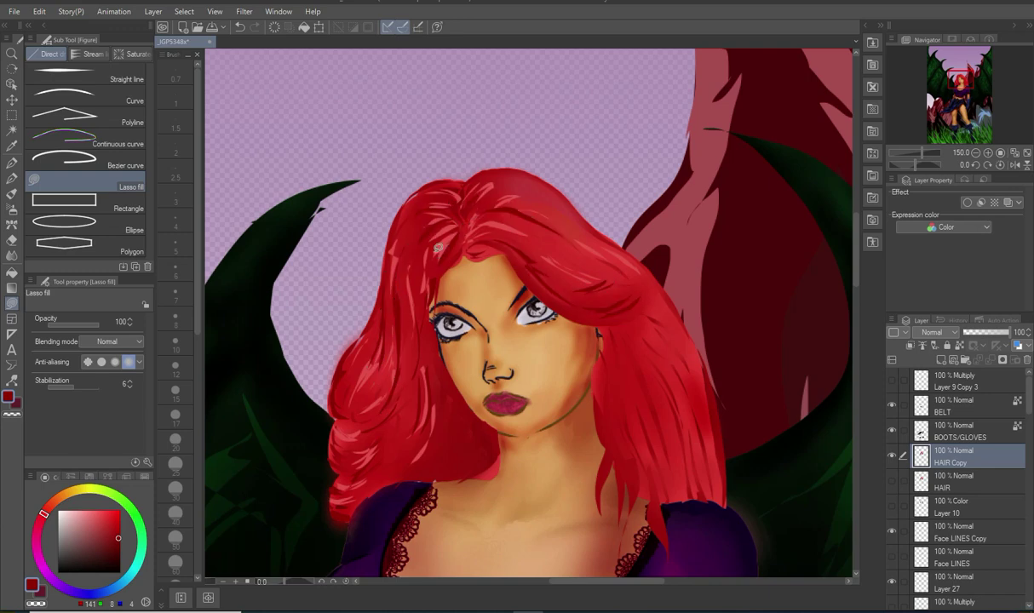
pyautogui.moveTo(649, 412); pyautogui.dragTo(615, 337)
pyautogui.moveTo(606, 367); pyautogui.dragTo(601, 376)
pyautogui.moveTo(626, 340)
pyautogui.mouseDown()
pyautogui.moveTo(662, 397)
pyautogui.moveTo(630, 342)
pyautogui.mouseUp()
pyautogui.moveTo(664, 355); pyautogui.dragTo(667, 359)
pyautogui.moveTo(713, 500); pyautogui.dragTo(713, 499)
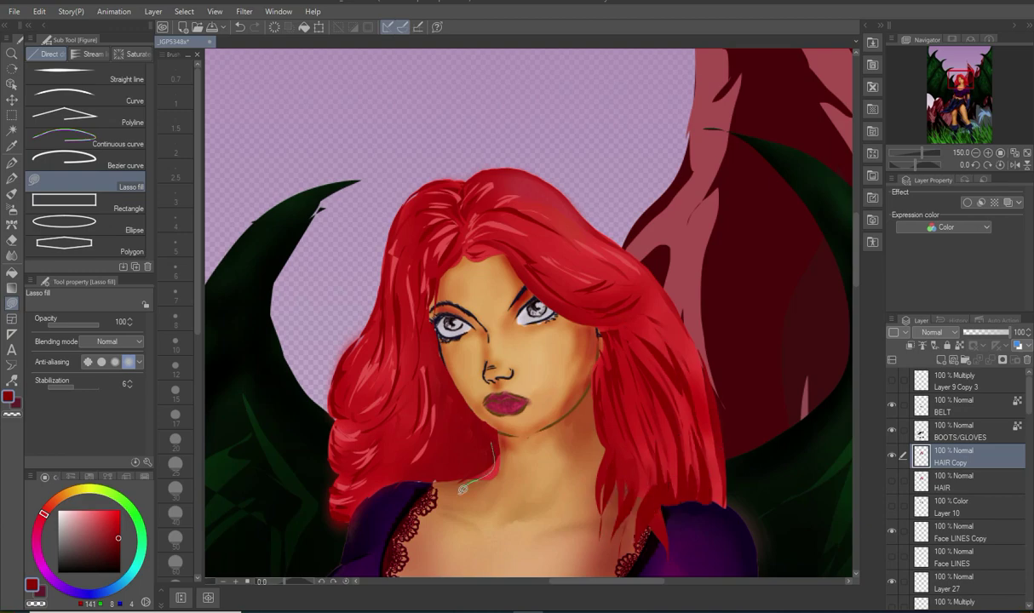
# Step: Paint medium red hair beside the neck and add light pink-red (RGB 239, 103, 100) highlight strands across the hair
pyautogui.click(103, 522)
pyautogui.moveTo(466, 440); pyautogui.dragTo(444, 474)
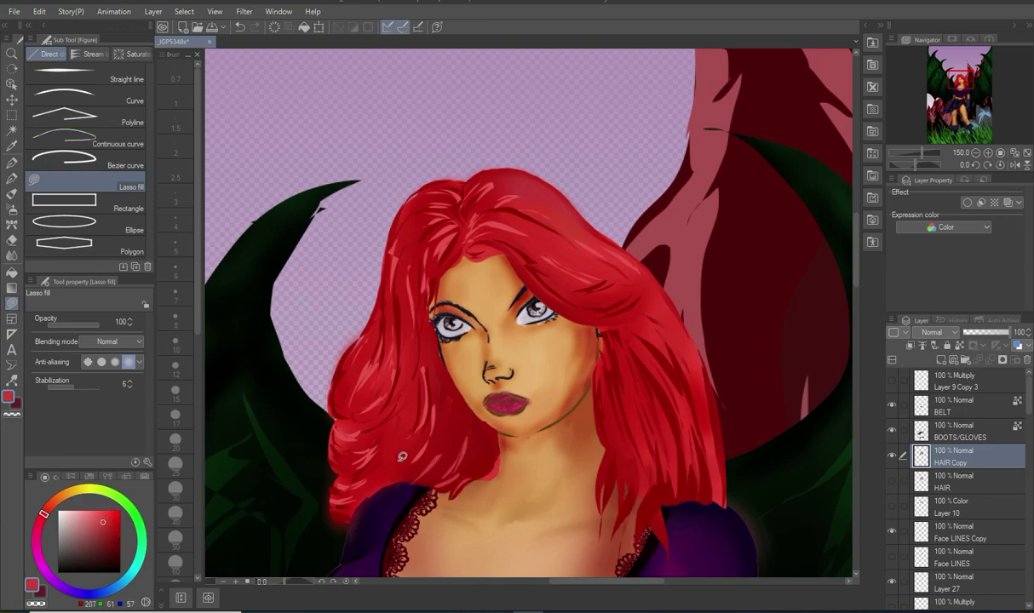
pyautogui.moveTo(600, 293); pyautogui.dragTo(581, 316)
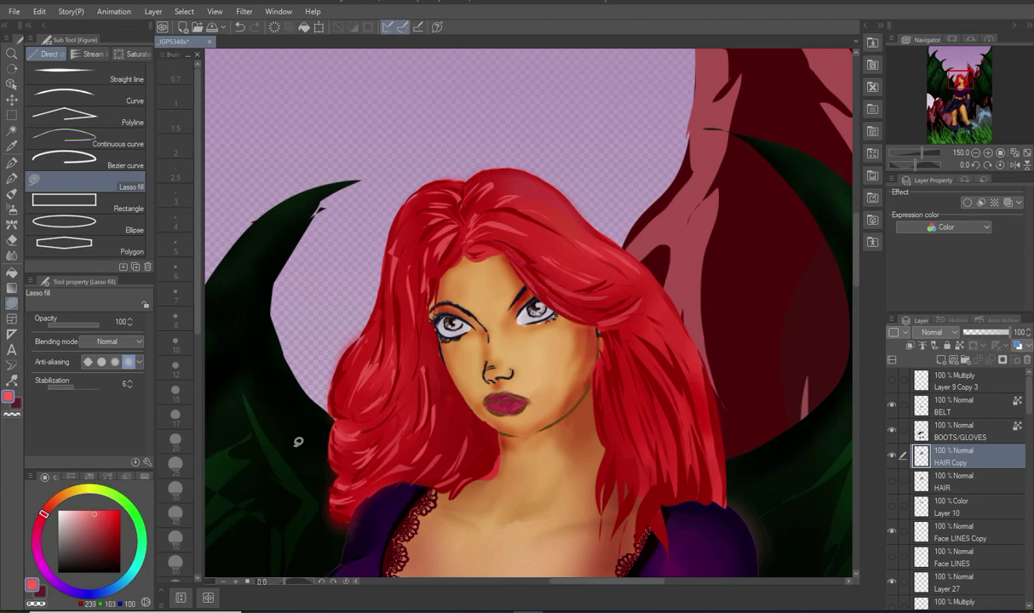
pyautogui.moveTo(395, 306); pyautogui.dragTo(373, 396)
pyautogui.moveTo(393, 219); pyautogui.dragTo(369, 287)
pyautogui.moveTo(608, 344)
pyautogui.mouseDown()
pyautogui.moveTo(625, 432)
pyautogui.moveTo(658, 475)
pyautogui.mouseUp()
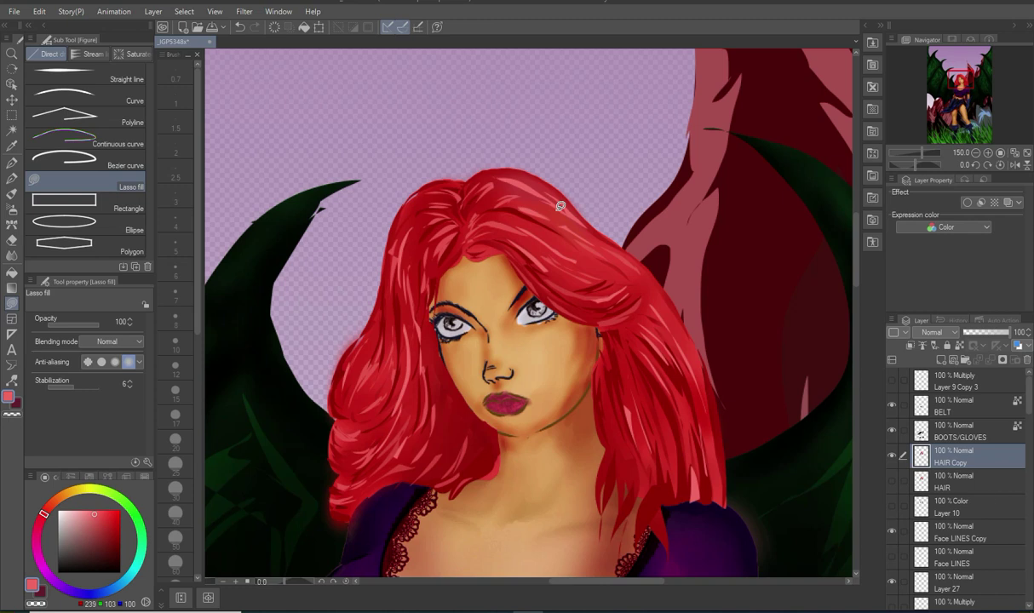
# Step: Add a new layer above Face LINES Copy and draw both eyebrows as dark red curves at brush size 4
pyautogui.scroll(-1, 633, 383)
pyautogui.scroll(2, 632, 383)
pyautogui.click(891, 456)
pyautogui.click(891, 456)
pyautogui.click(888, 533)
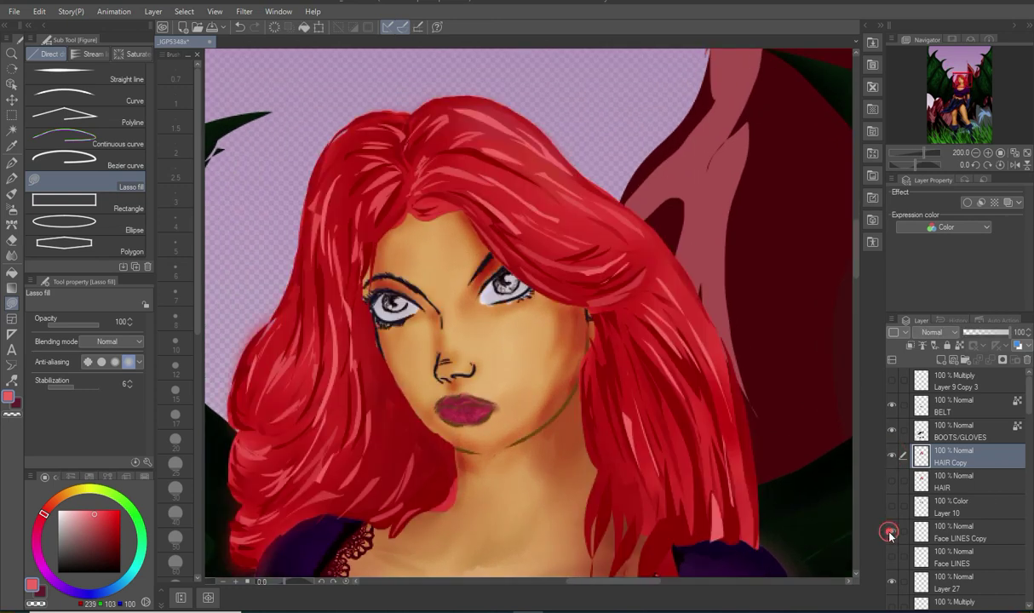
pyautogui.click(889, 534)
pyautogui.click(893, 346)
pyautogui.scroll(3, 525, 237)
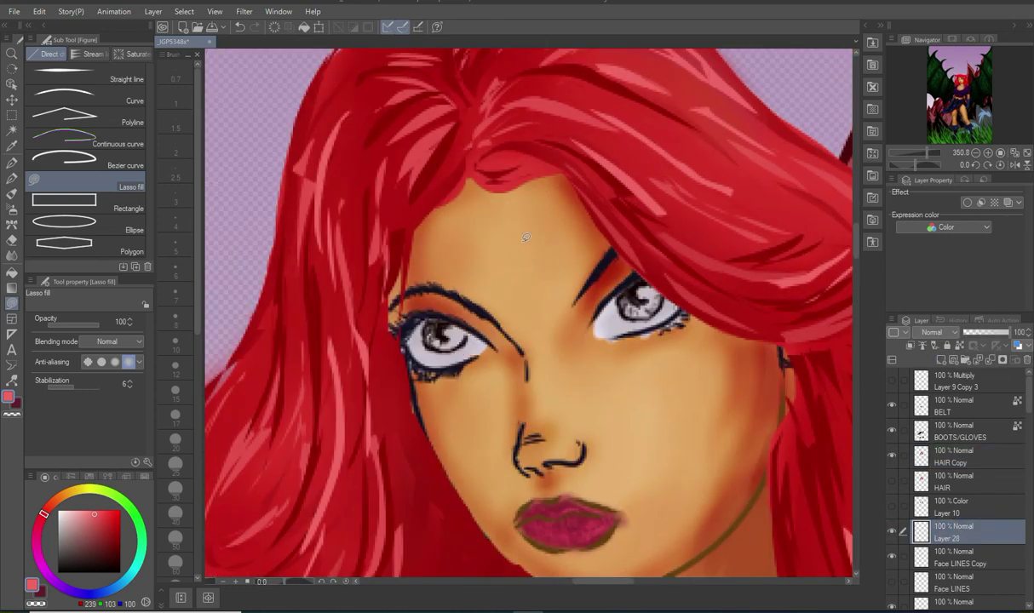
pyautogui.click(85, 100)
pyautogui.click(116, 529)
pyautogui.moveTo(391, 299); pyautogui.dragTo(509, 325)
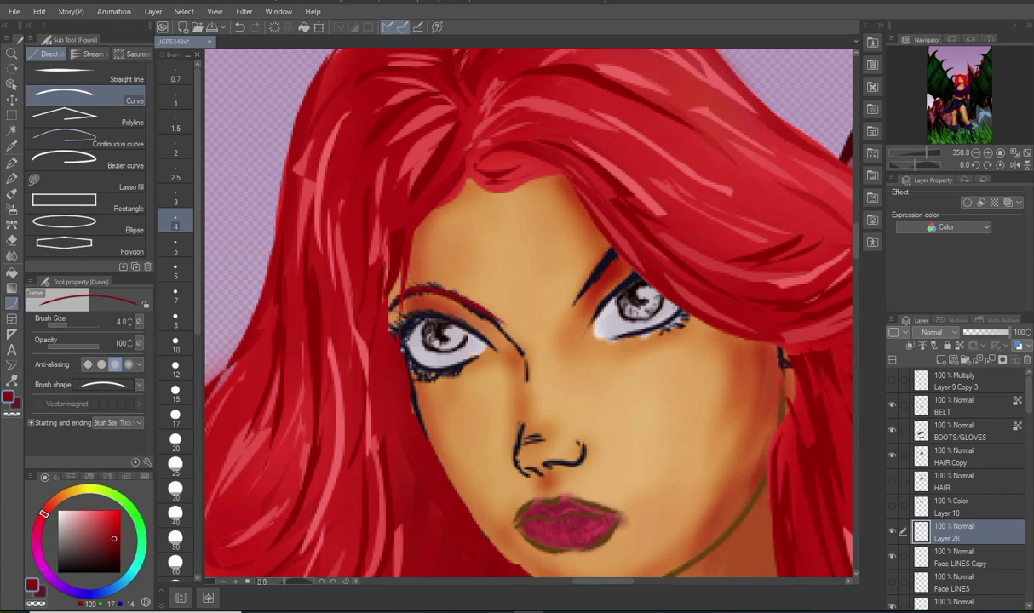
pyautogui.moveTo(574, 300); pyautogui.dragTo(667, 212)
# Step: Redraw the eyebrow above the right-hand eye on Layer 28 as a dark red curve
pyautogui.rightClick(958, 557)
pyautogui.click(966, 579)
pyautogui.click(891, 582)
pyautogui.click(891, 583)
pyautogui.click(939, 536)
pyautogui.click(12, 240)
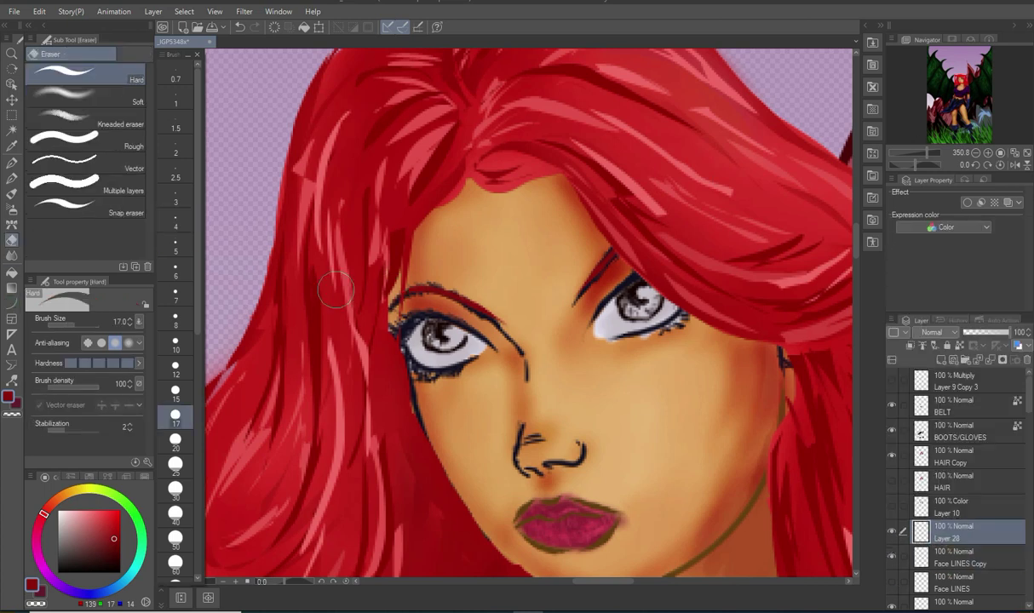
pyautogui.press('u')
pyautogui.moveTo(572, 301); pyautogui.dragTo(634, 203)
# Step: Erase the original dark eyebrow lines from Face LINES Copy with the Hard eraser
pyautogui.click(930, 555)
pyautogui.click(12, 240)
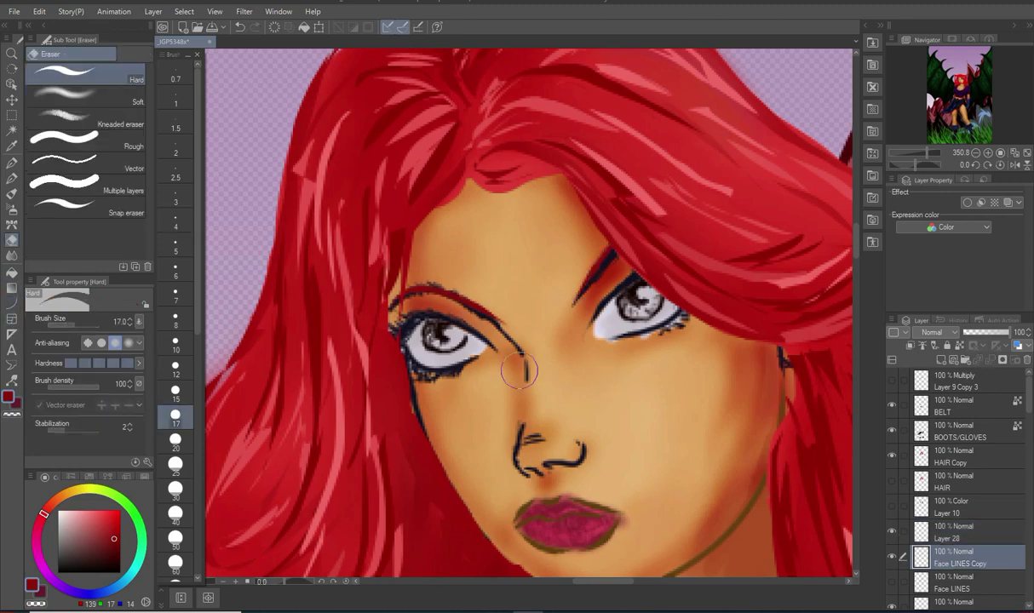
pyautogui.moveTo(504, 358)
pyautogui.mouseDown()
pyautogui.moveTo(584, 294)
pyautogui.moveTo(576, 288)
pyautogui.mouseUp()
# Step: Lasso the right-hand eyebrow on Layer 28, scale it to 128%, rotate it 3.1°, reposition it, and clear the selection
pyautogui.click(12, 115)
pyautogui.click(129, 125)
pyautogui.click(995, 535)
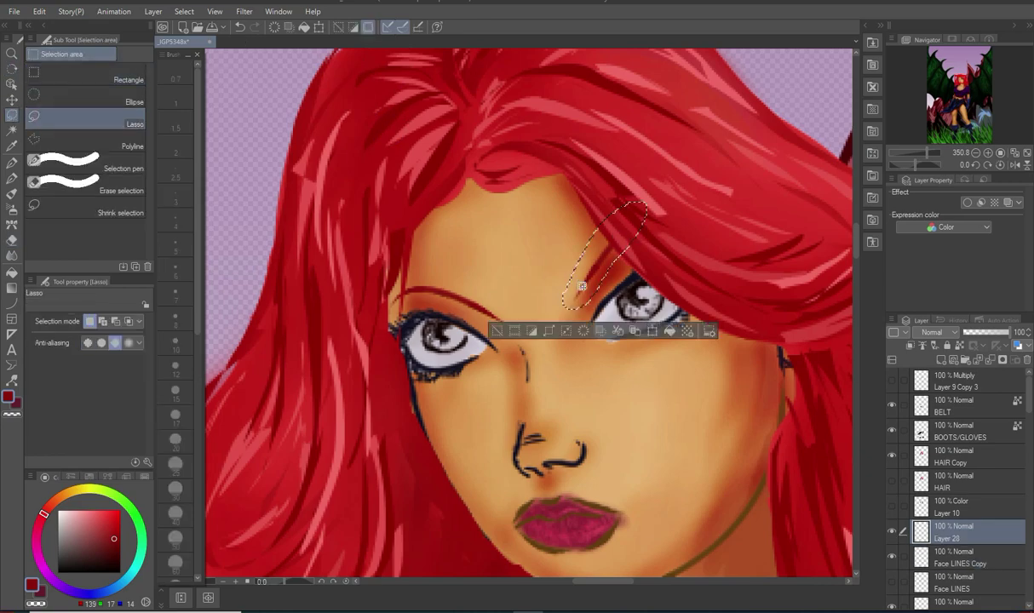
pyautogui.click(653, 331)
pyautogui.moveTo(649, 311); pyautogui.dragTo(662, 326)
pyautogui.moveTo(615, 264); pyautogui.dragTo(615, 247)
pyautogui.moveTo(664, 180); pyautogui.dragTo(669, 171)
pyautogui.moveTo(560, 309); pyautogui.dragTo(547, 319)
pyautogui.moveTo(610, 245); pyautogui.dragTo(640, 228)
pyautogui.moveTo(668, 168); pyautogui.dragTo(668, 177)
pyautogui.moveTo(601, 247); pyautogui.dragTo(618, 238)
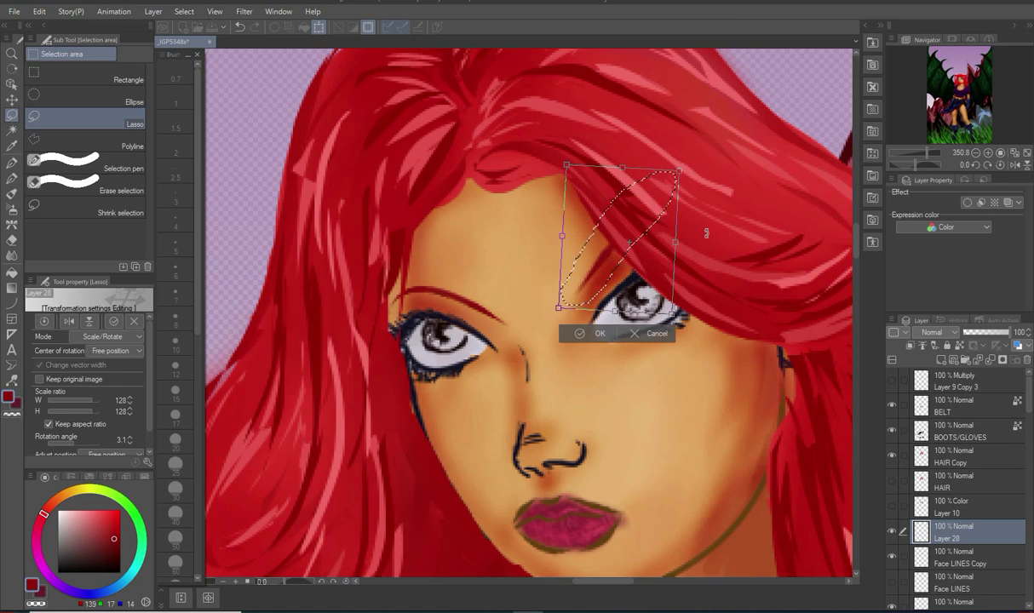
pyautogui.click(596, 334)
pyautogui.click(177, 16)
pyautogui.click(201, 43)
pyautogui.scroll(-2, 732, 295)
pyautogui.scroll(3, 731, 295)
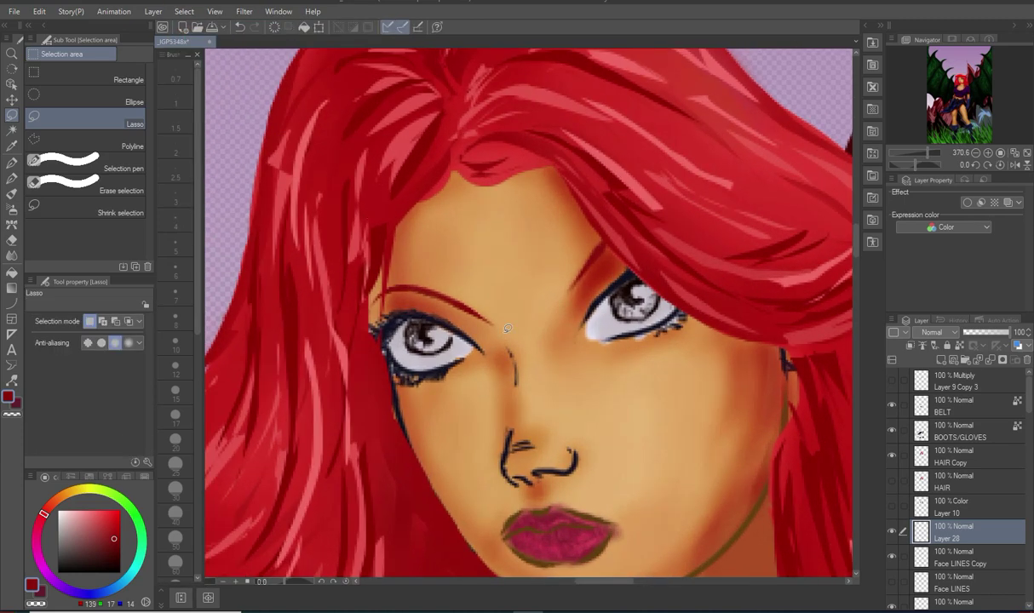
pyautogui.click(965, 559)
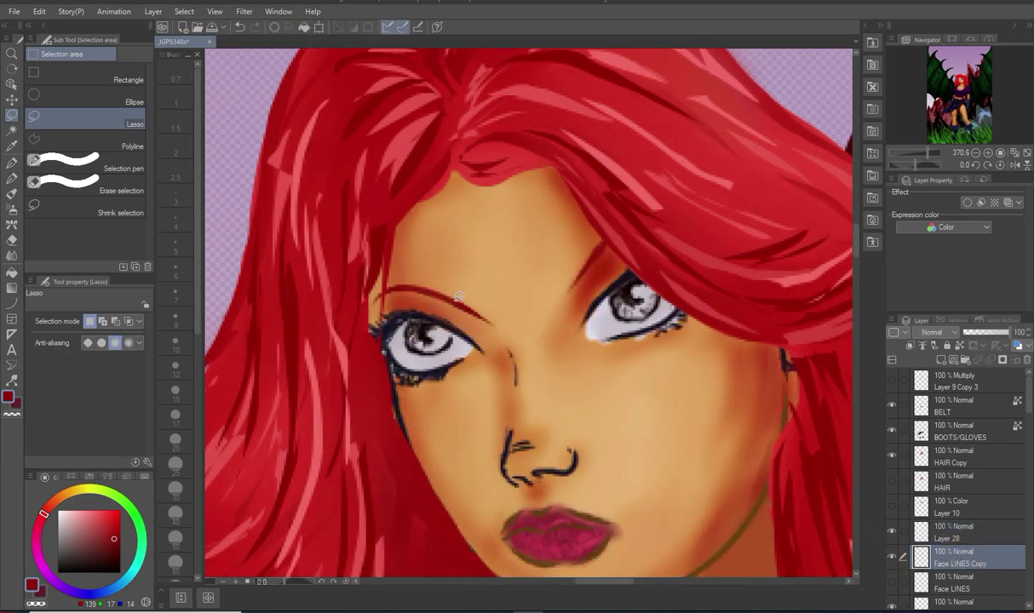
pyautogui.moveTo(455, 310); pyautogui.dragTo(368, 317)
pyautogui.click(1018, 345)
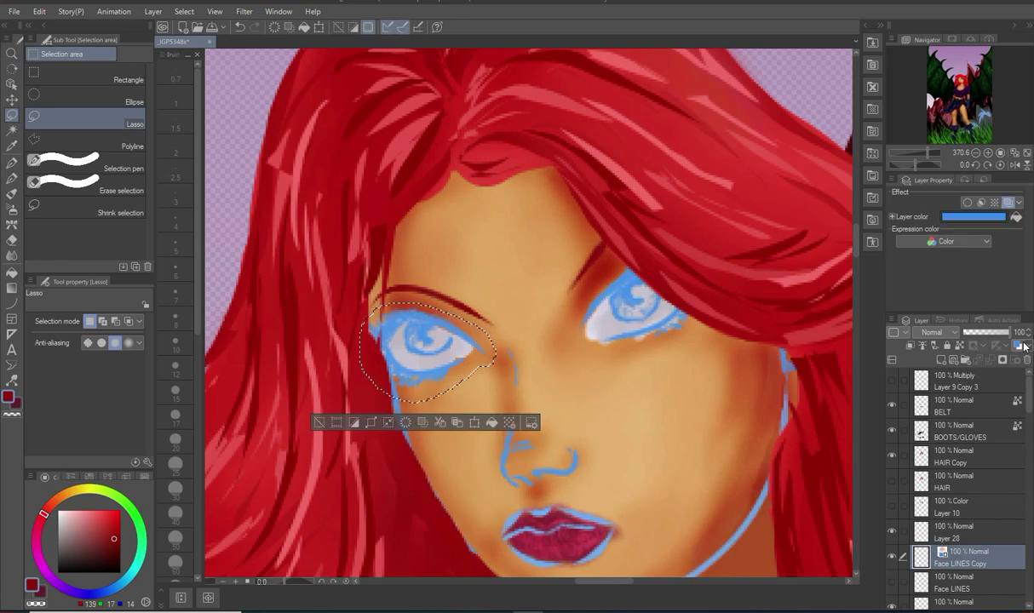
pyautogui.click(1018, 345)
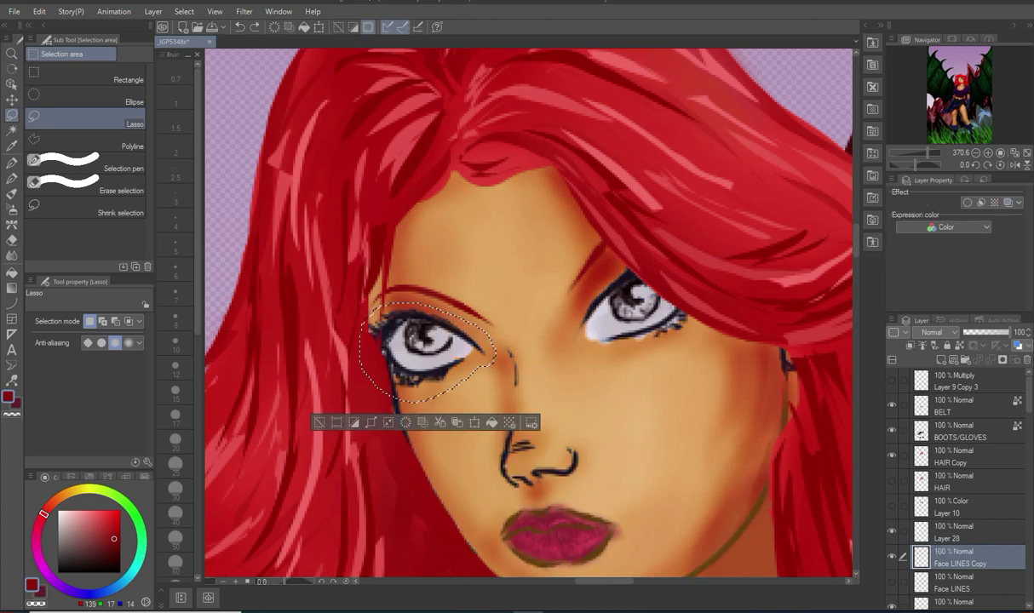
pyautogui.click(184, 12)
pyautogui.click(201, 42)
# Step: Paint dark red lashes around both eyes on Layer 28 with the G-pen at brush size 7
pyautogui.click(13, 162)
pyautogui.click(84, 77)
pyautogui.scroll(1, 464, 383)
pyautogui.press('[')
pyautogui.press('[')
pyautogui.press('[')
pyautogui.press('[')
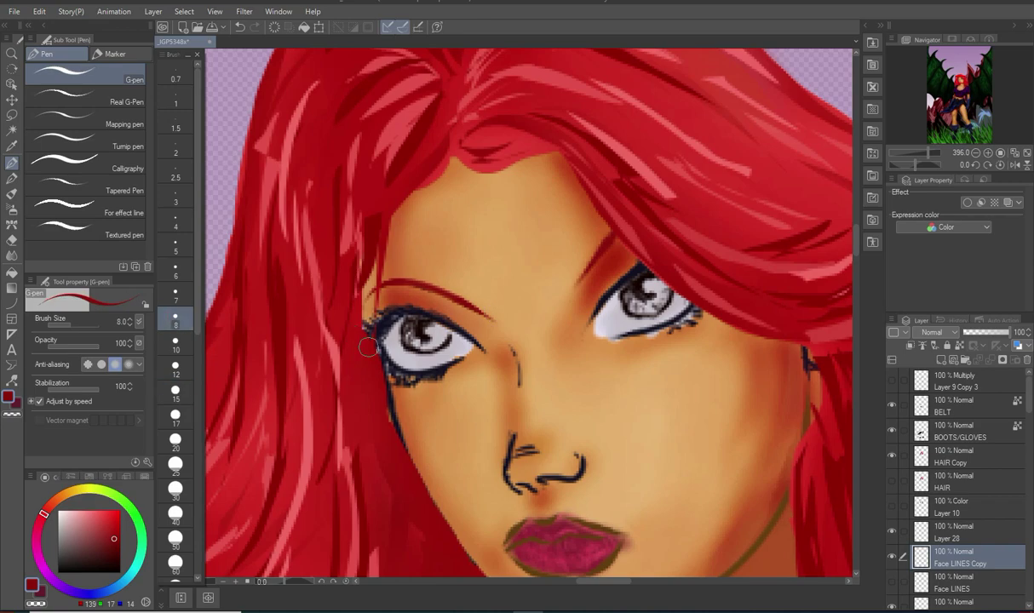
pyautogui.click(955, 531)
pyautogui.click(117, 548)
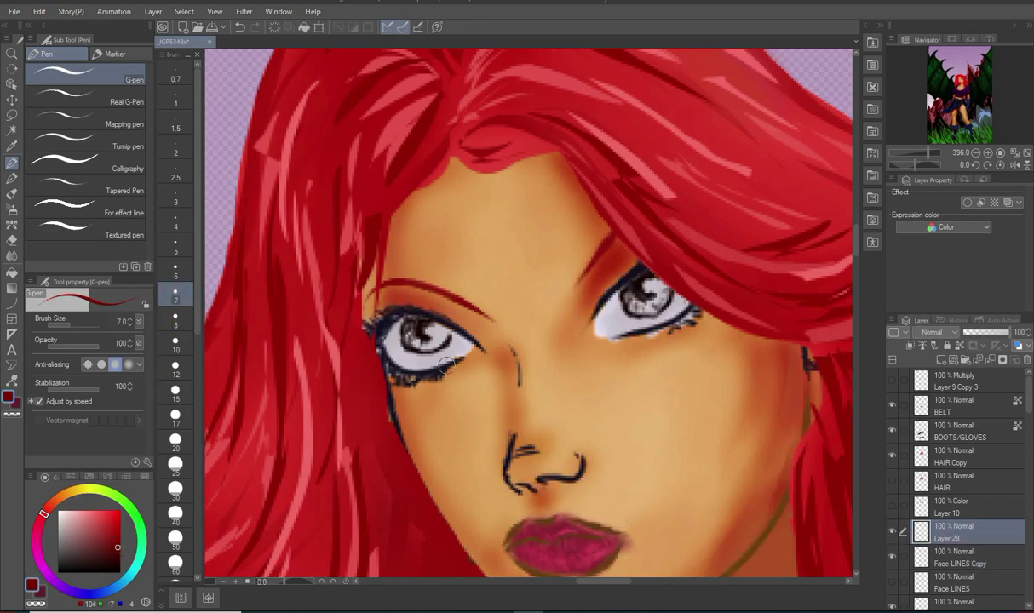
pyautogui.moveTo(375, 319); pyautogui.dragTo(400, 304)
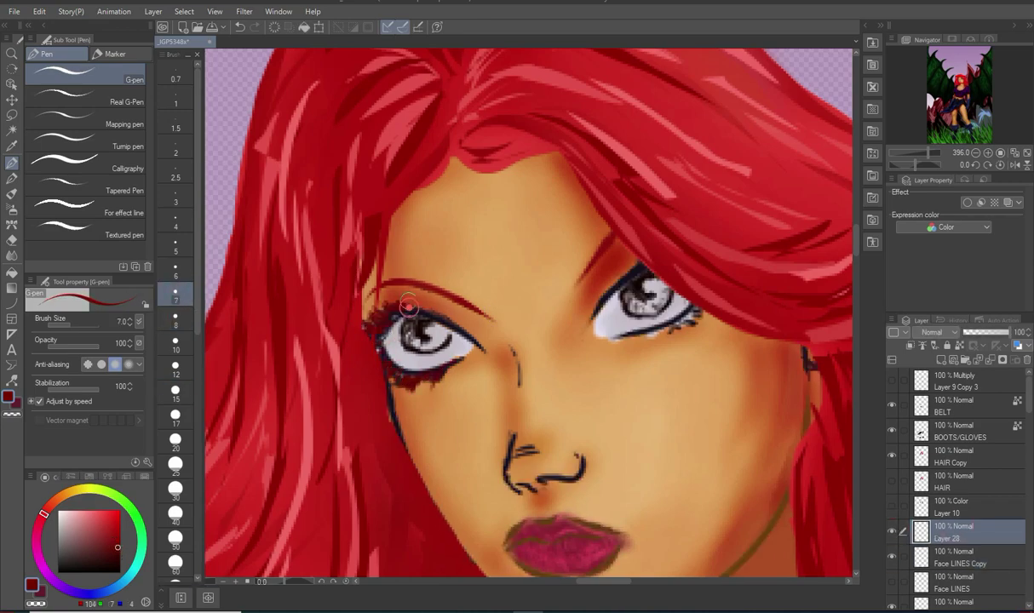
pyautogui.moveTo(675, 323); pyautogui.dragTo(698, 315)
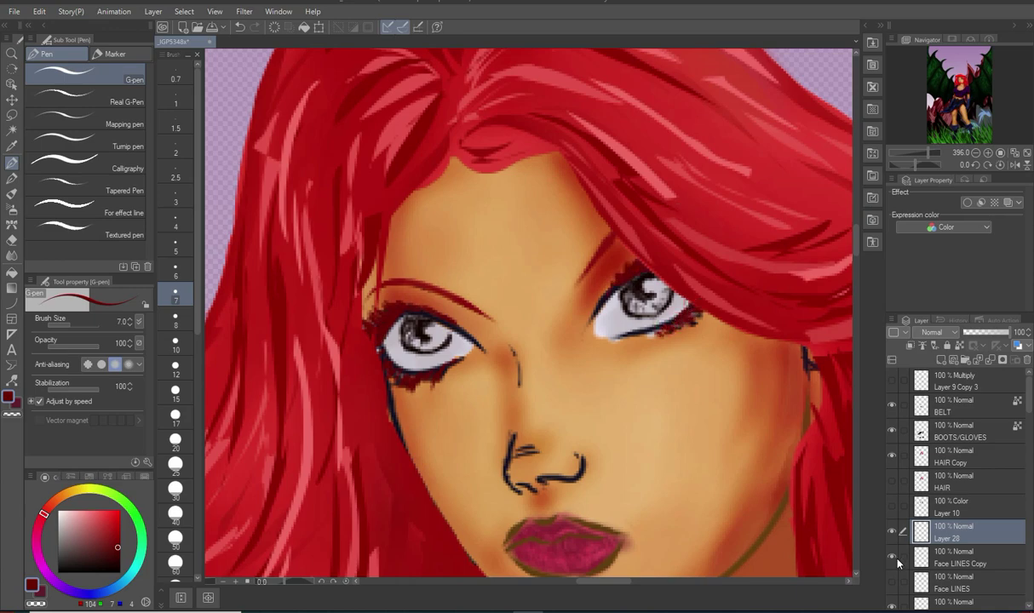
# Step: Erase the dark lower lid line of the right-hand eye from Face LINES Copy
pyautogui.click(945, 558)
pyautogui.press('e')
pyautogui.moveTo(630, 338)
pyautogui.mouseDown()
pyautogui.moveTo(638, 298)
pyautogui.moveTo(660, 311)
pyautogui.mouseUp()
# Step: Draw dark red lower lid lines under both eyes on Face LINES Copy with the Curve tool at brush size 7
pyautogui.press('u')
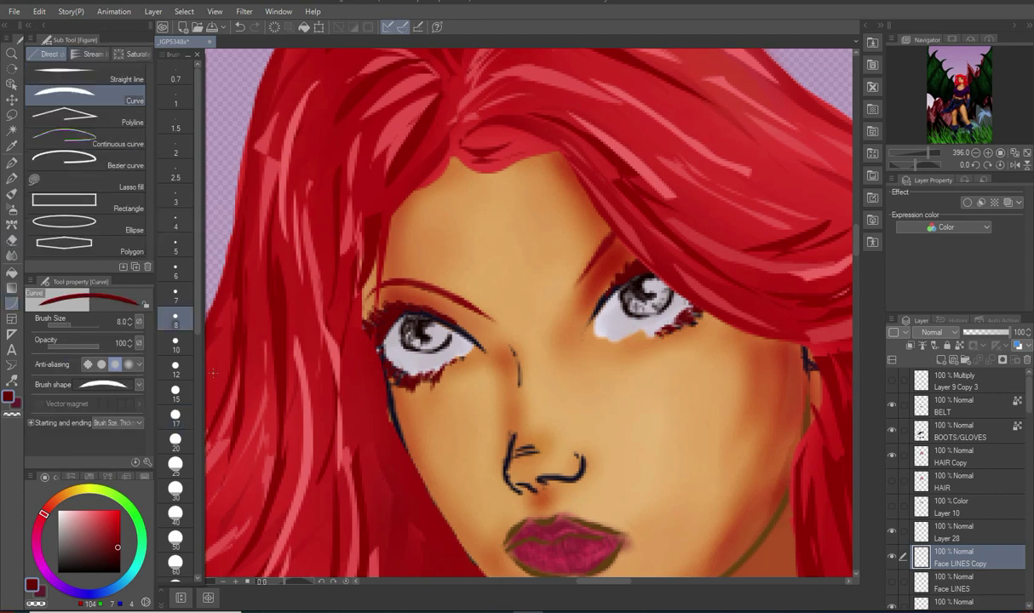
pyautogui.press('[')
pyautogui.moveTo(385, 351); pyautogui.dragTo(465, 359)
pyautogui.click(394, 428)
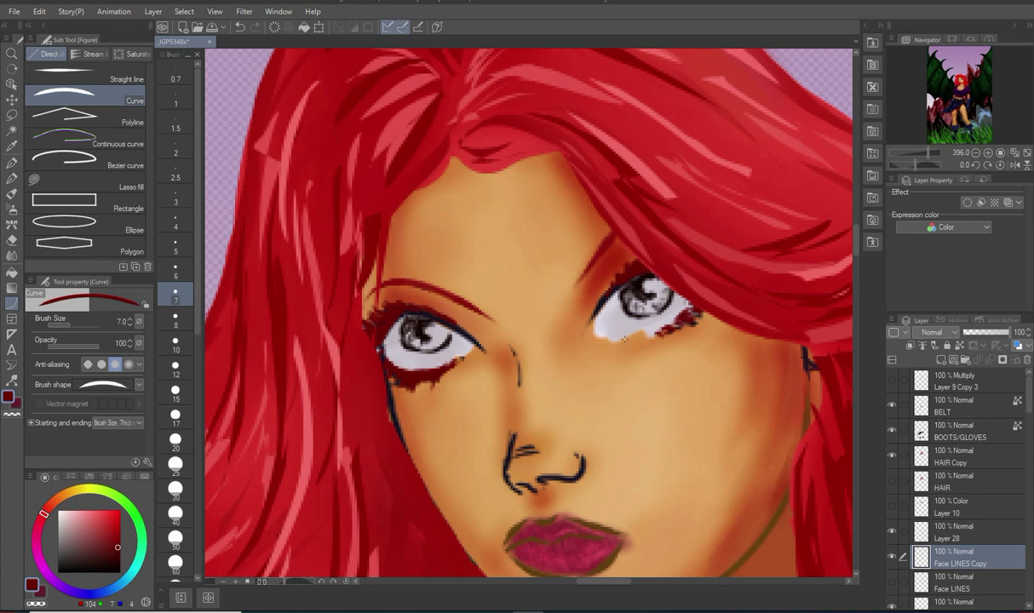
pyautogui.moveTo(615, 340); pyautogui.dragTo(702, 311)
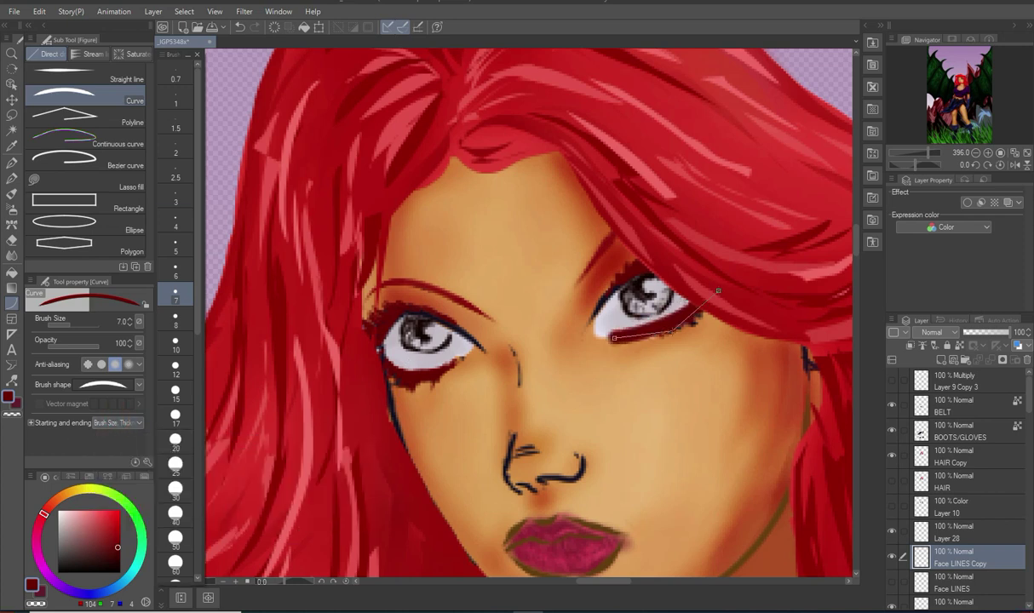
pyautogui.click(677, 346)
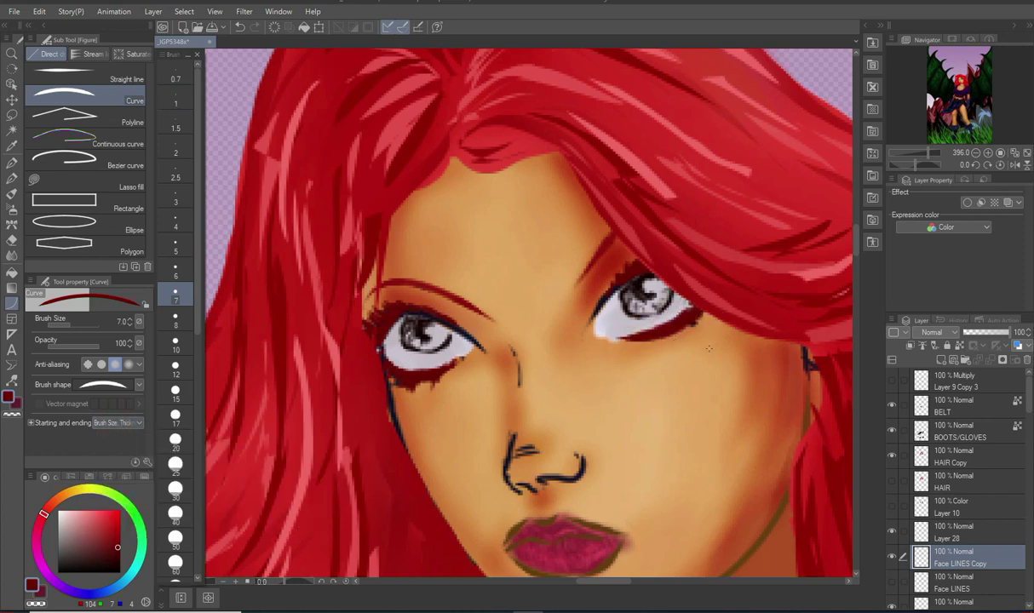
# Step: Trim the right-hand eye's lower lid line with the Hard eraser at brush size 5
pyautogui.click(11, 241)
pyautogui.click(176, 245)
pyautogui.moveTo(648, 325); pyautogui.dragTo(681, 311)
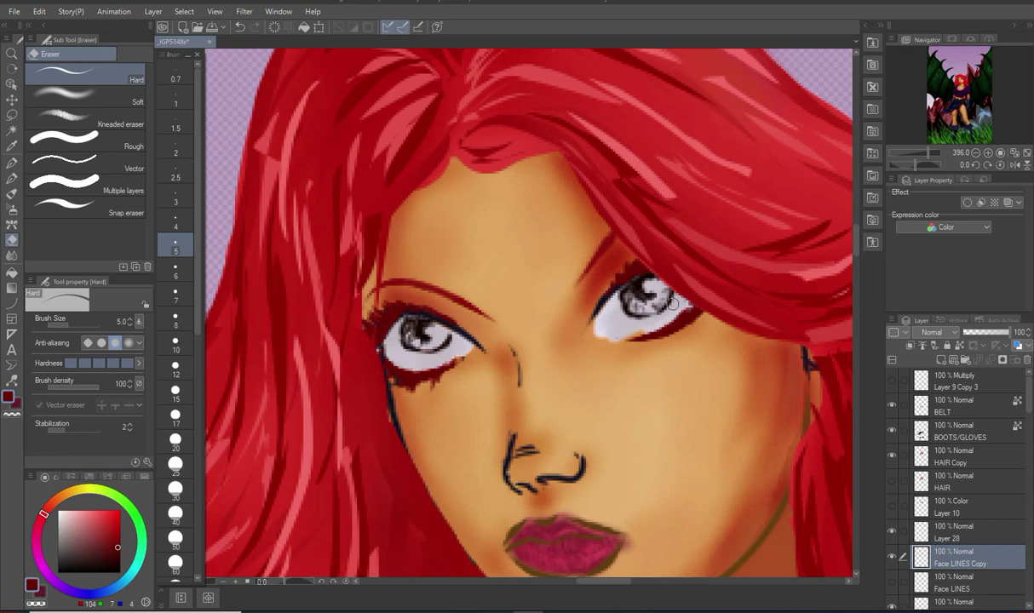
pyautogui.scroll(-3, 640, 313)
pyautogui.scroll(3, 634, 314)
# Step: Erase the dark nose outline from Face LINES Copy with the Hard eraser at brush size 20
pyautogui.click(12, 163)
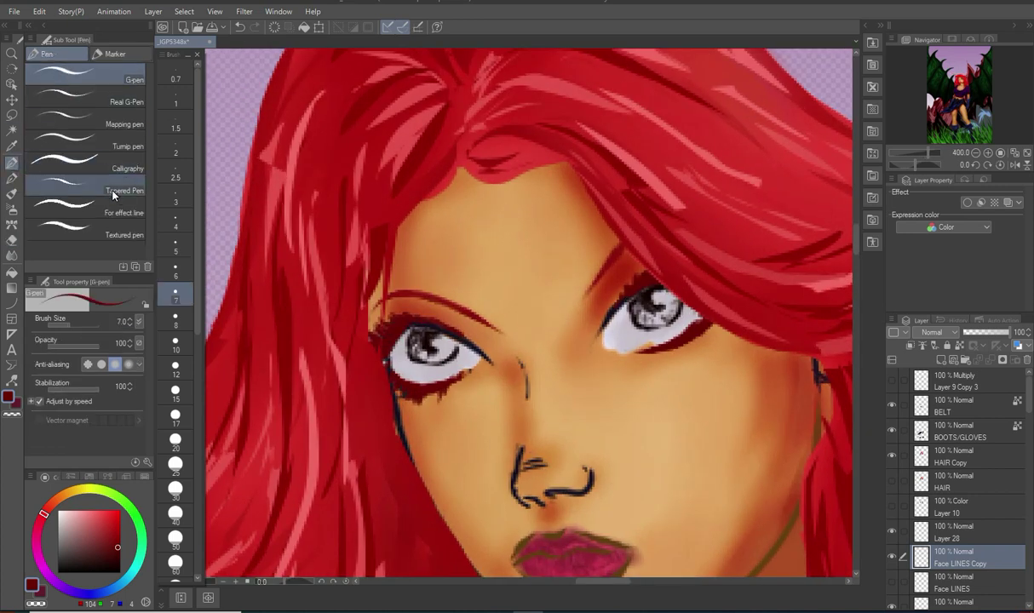
pyautogui.click(85, 141)
pyautogui.scroll(-5, 637, 333)
pyautogui.scroll(1, 624, 168)
pyautogui.click(11, 240)
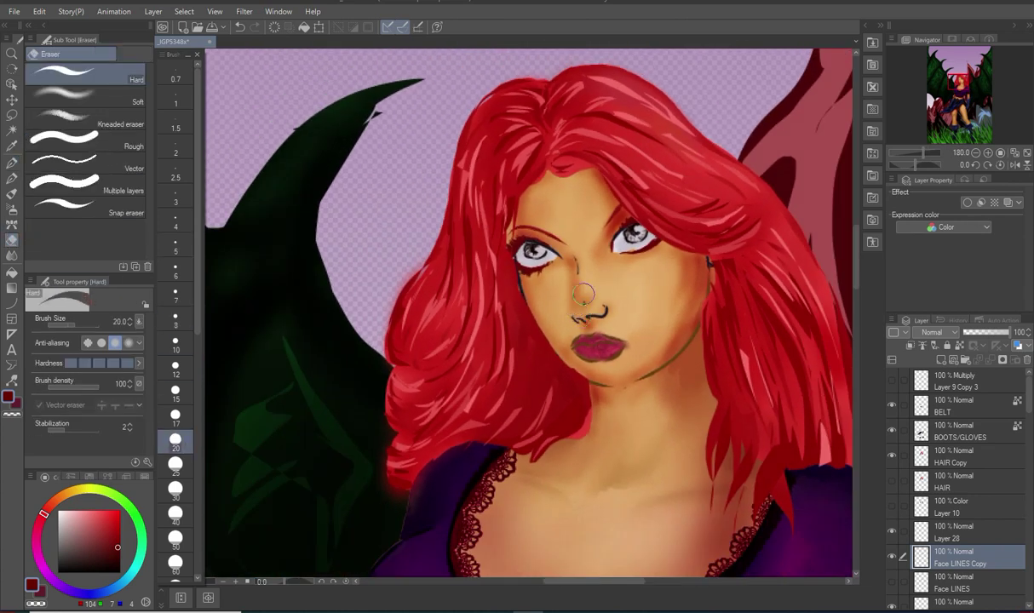
pyautogui.click(12, 162)
pyautogui.scroll(5, 402, 313)
pyautogui.moveTo(733, 314); pyautogui.dragTo(549, 361)
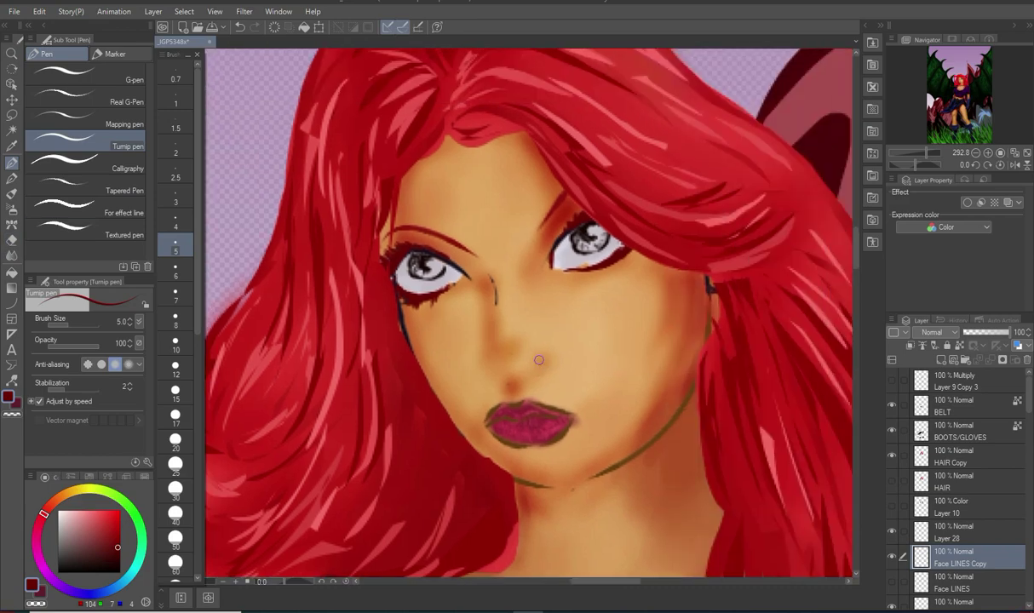
# Step: Show Face LINES as a guide, redraw the nose outline in dark red on Face LINES Copy with the size 5 Turnip pen, and hide the guide
pyautogui.scroll(6, 520, 352)
pyautogui.click(892, 581)
pyautogui.click(936, 531)
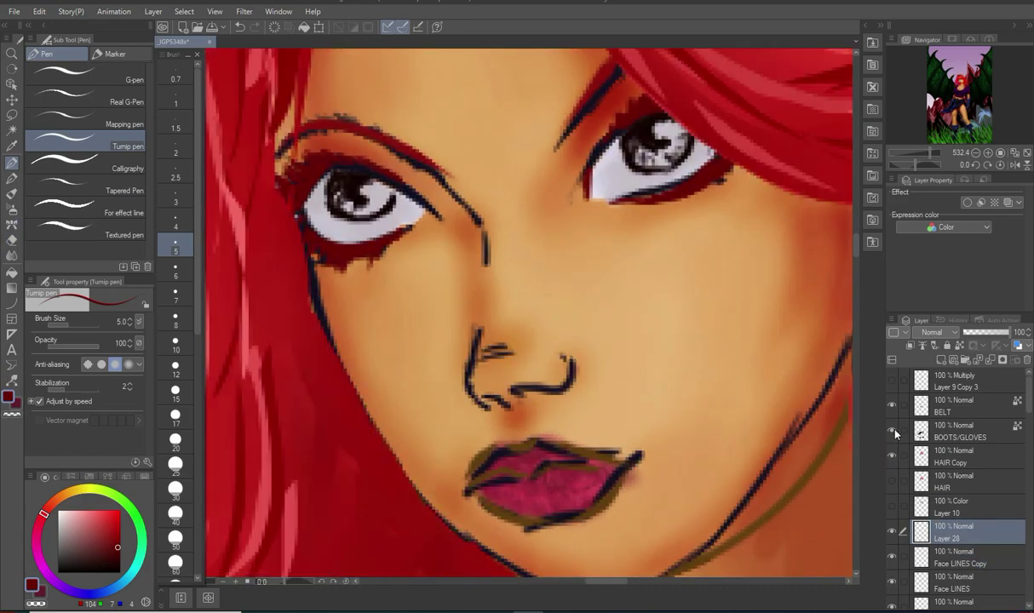
pyautogui.click(970, 558)
pyautogui.moveTo(474, 331); pyautogui.dragTo(484, 400)
pyautogui.click(891, 583)
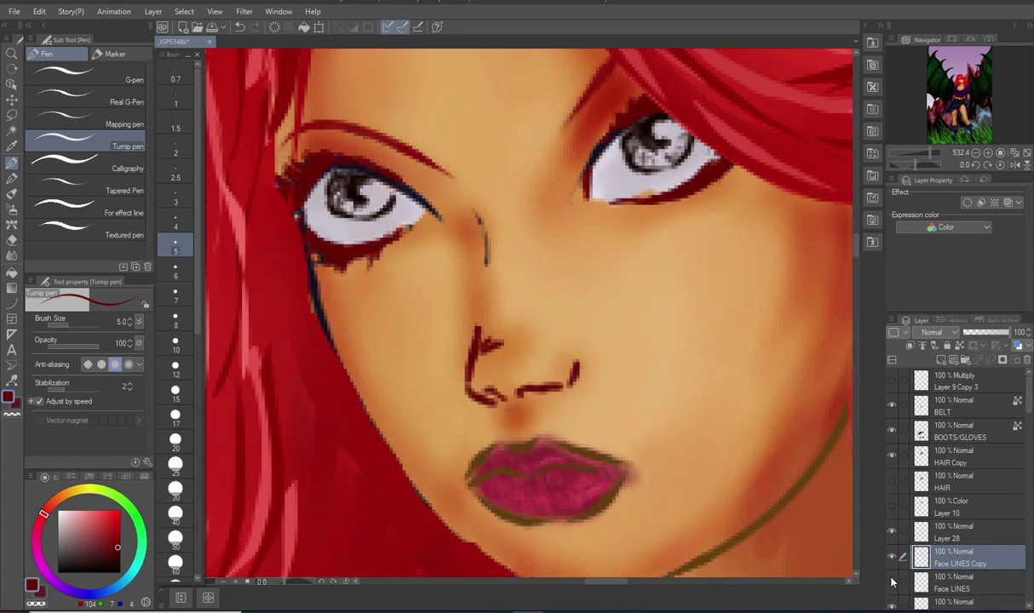
# Step: Soften the nose lines into the skin with the Blending Brush at brush size 6
pyautogui.press('j')
pyautogui.click(175, 269)
pyautogui.moveTo(497, 349)
pyautogui.mouseDown()
pyautogui.moveTo(477, 336)
pyautogui.moveTo(481, 383)
pyautogui.moveTo(554, 375)
pyautogui.moveTo(527, 396)
pyautogui.moveTo(464, 353)
pyautogui.moveTo(509, 382)
pyautogui.moveTo(470, 341)
pyautogui.mouseUp()
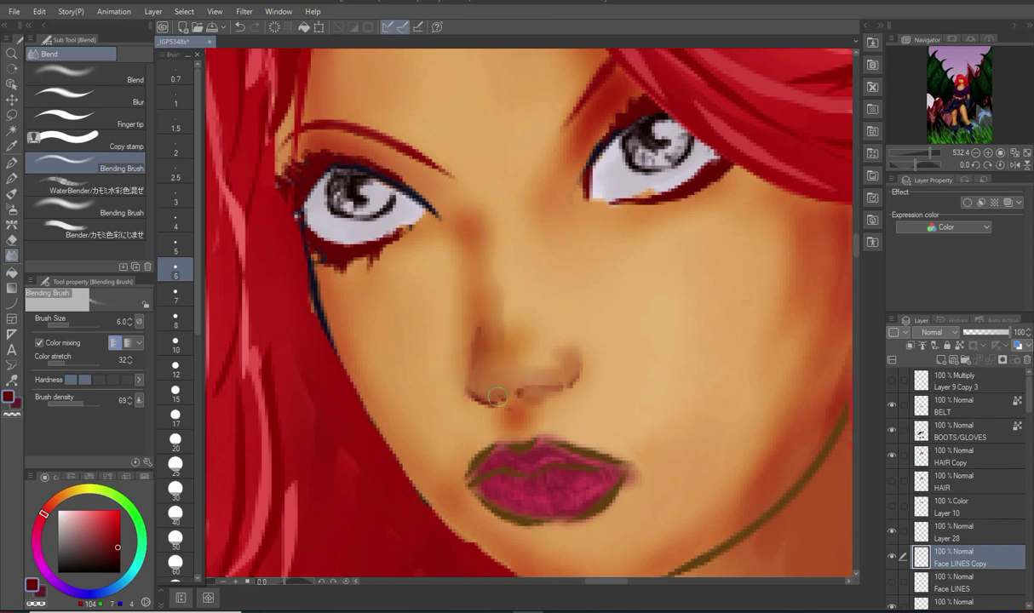
pyautogui.moveTo(514, 418); pyautogui.dragTo(575, 389)
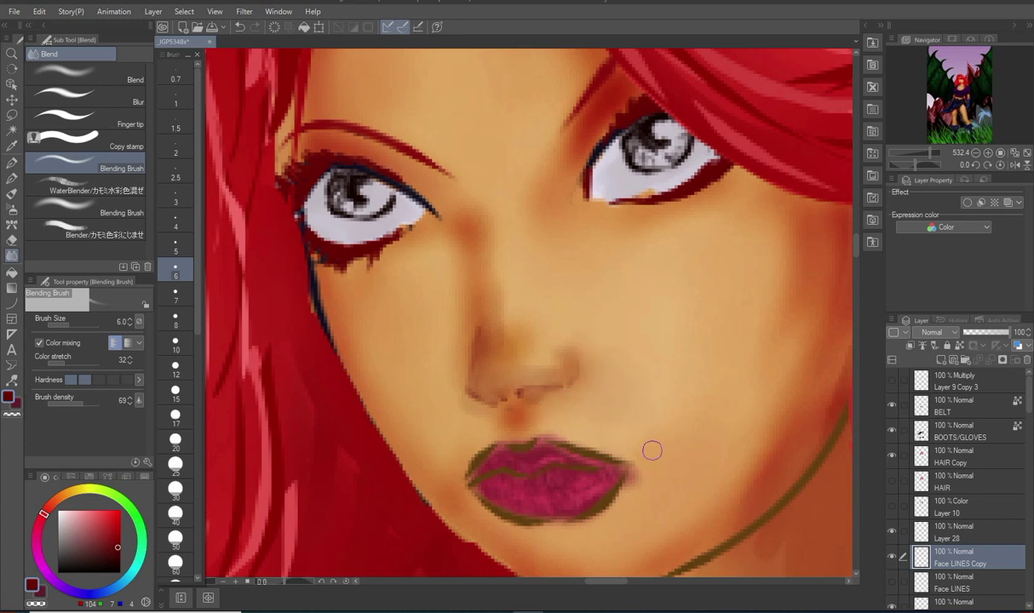
pyautogui.scroll(-15, 647, 424)
pyautogui.scroll(14, 562, 366)
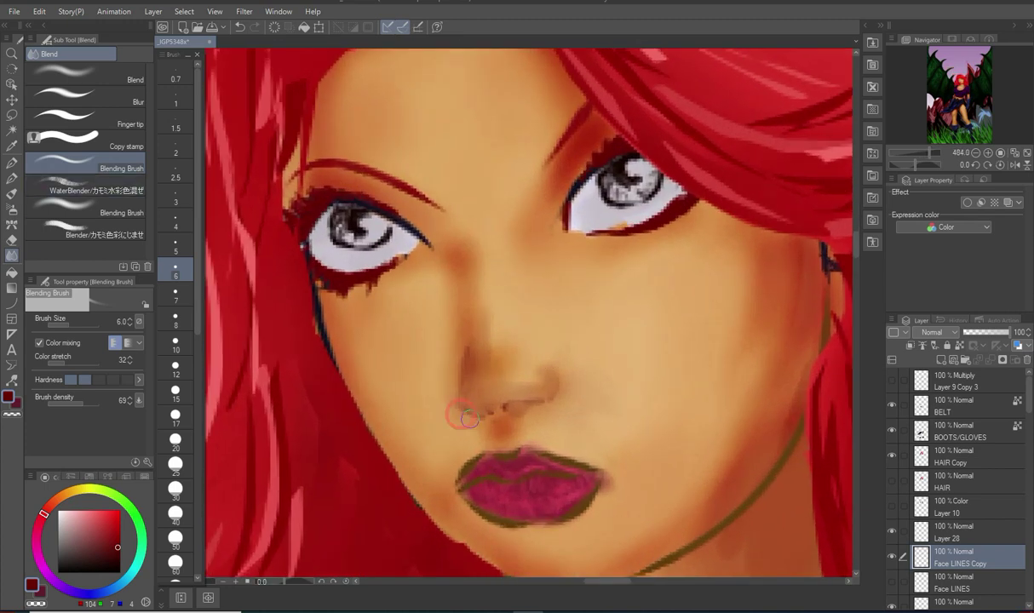
# Step: Shade the nose and surrounding face areas with the Shadow airbrush at brush size 10
pyautogui.click(11, 212)
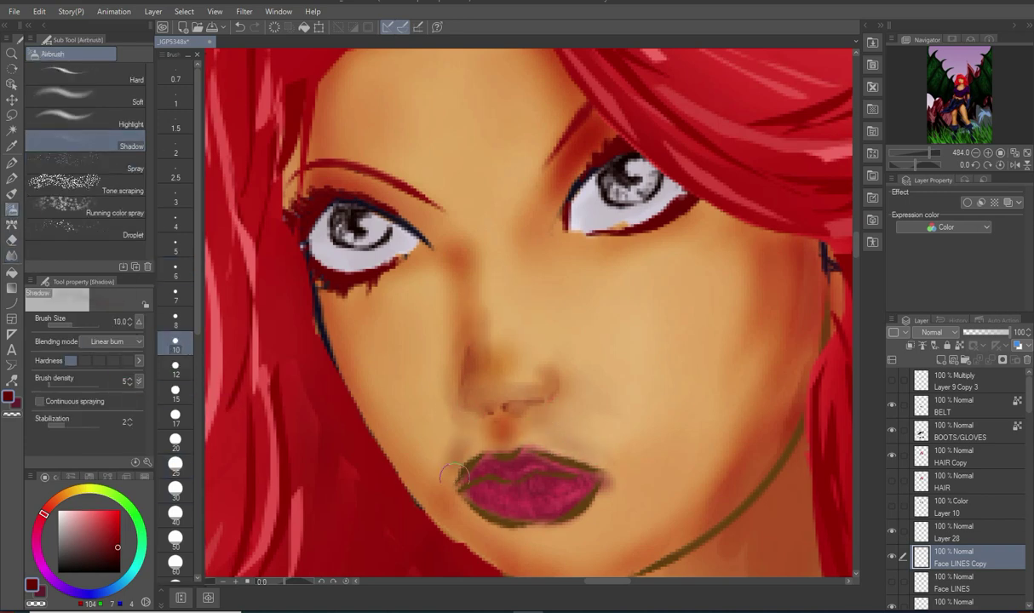
pyautogui.scroll(1, 502, 484)
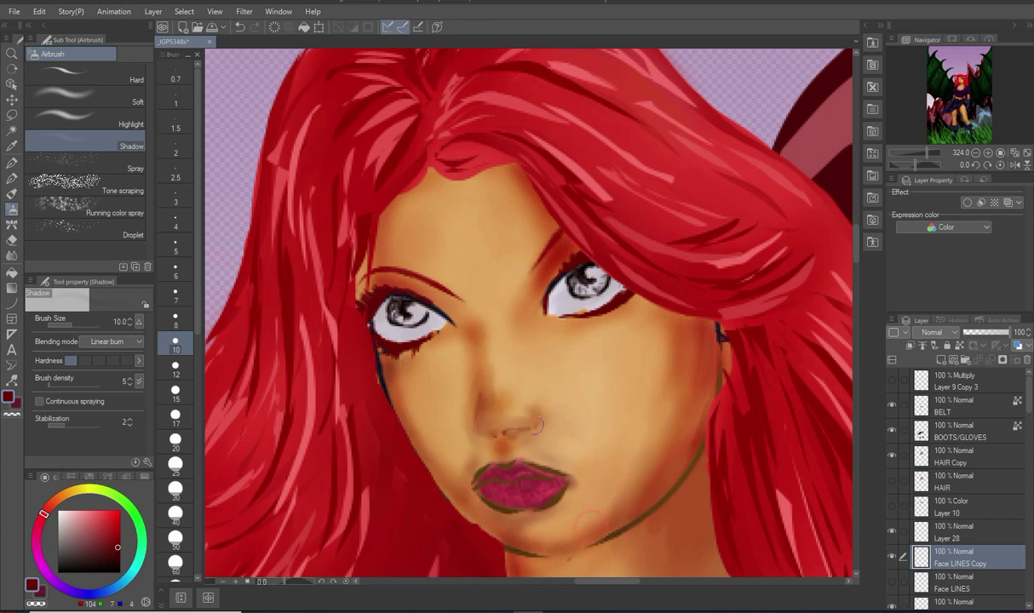
pyautogui.moveTo(517, 419)
pyautogui.mouseDown()
pyautogui.moveTo(527, 340)
pyautogui.moveTo(540, 337)
pyautogui.moveTo(507, 278)
pyautogui.moveTo(459, 304)
pyautogui.moveTo(481, 343)
pyautogui.moveTo(484, 432)
pyautogui.mouseUp()
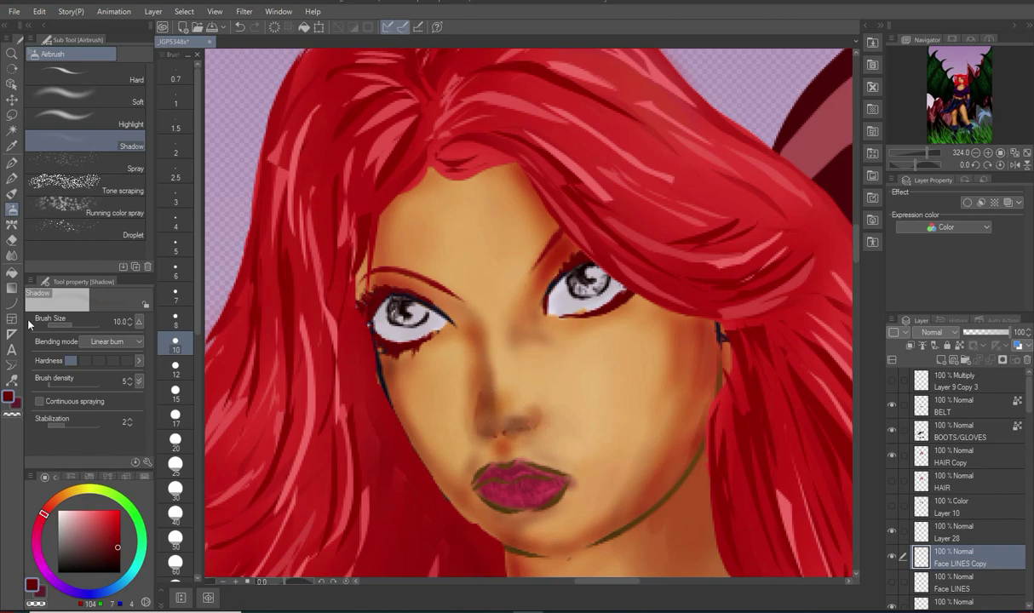
pyautogui.press('j')
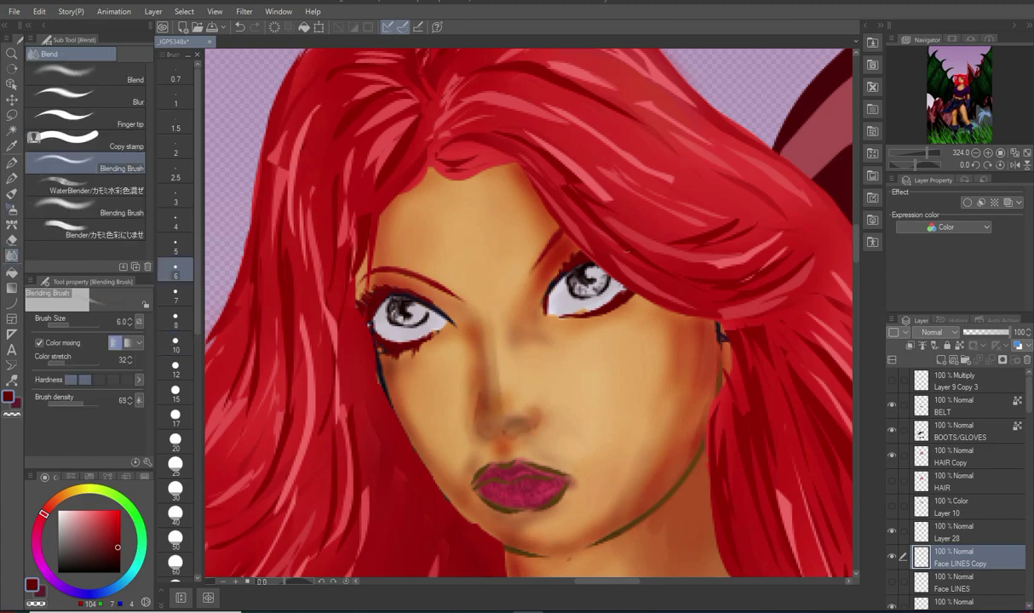
pyautogui.click(12, 209)
pyautogui.moveTo(627, 429)
pyautogui.mouseDown()
pyautogui.moveTo(801, 324)
pyautogui.moveTo(980, 268)
pyautogui.mouseUp()
# Step: Draw dark red nostrils and the lower nose contour with the Mapping pen at brush size 4
pyautogui.click(12, 164)
pyautogui.click(184, 220)
pyautogui.moveTo(522, 388)
pyautogui.mouseDown()
pyautogui.moveTo(556, 371)
pyautogui.moveTo(600, 371)
pyautogui.mouseUp()
pyautogui.moveTo(510, 375); pyautogui.dragTo(479, 335)
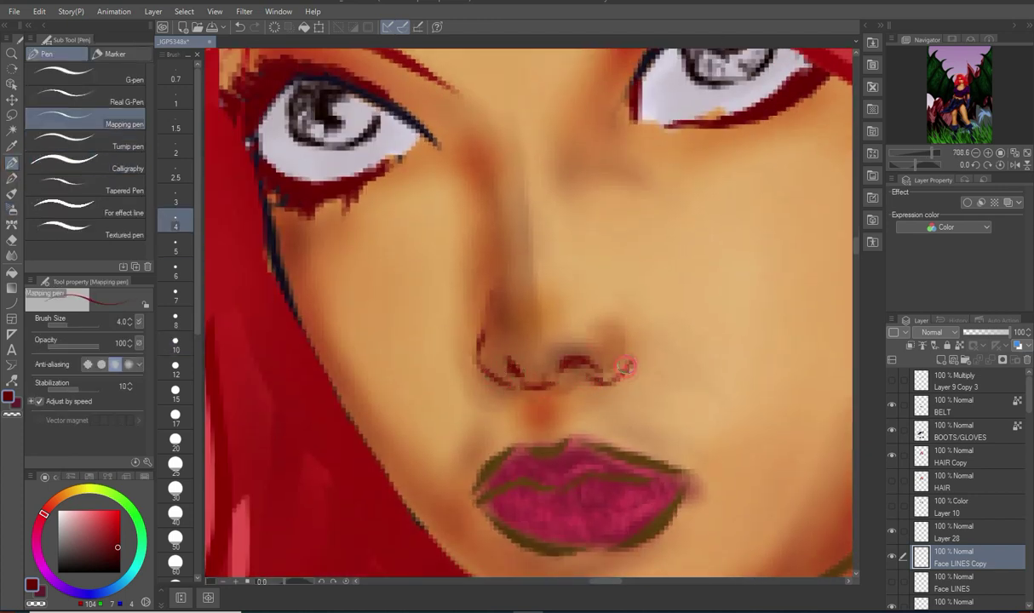
# Step: Blend the new nostril and contour strokes and the mark above the lips with the size 6 Blending Brush
pyautogui.click(13, 254)
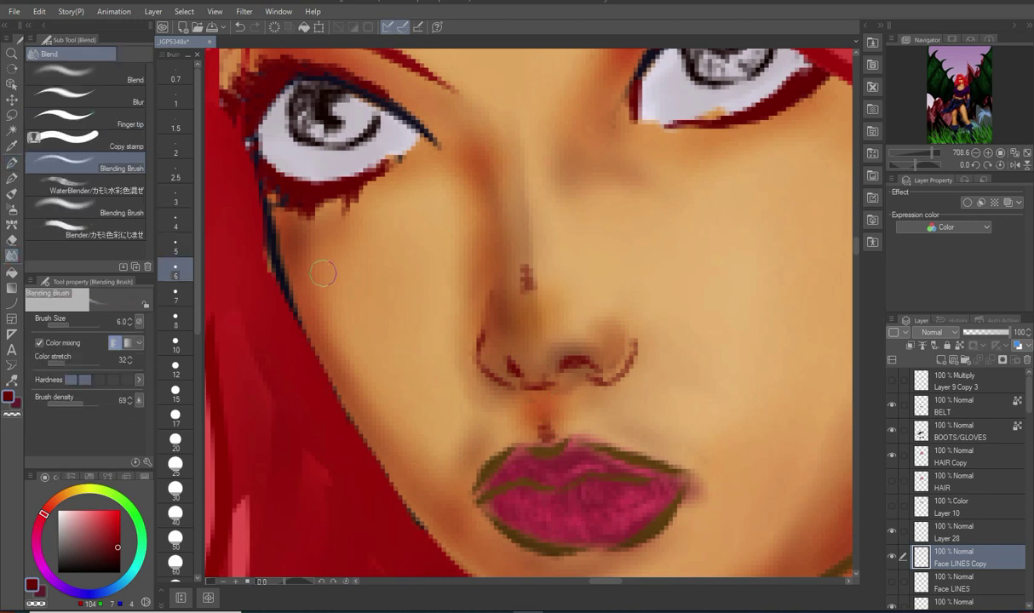
pyautogui.moveTo(622, 322); pyautogui.dragTo(542, 355)
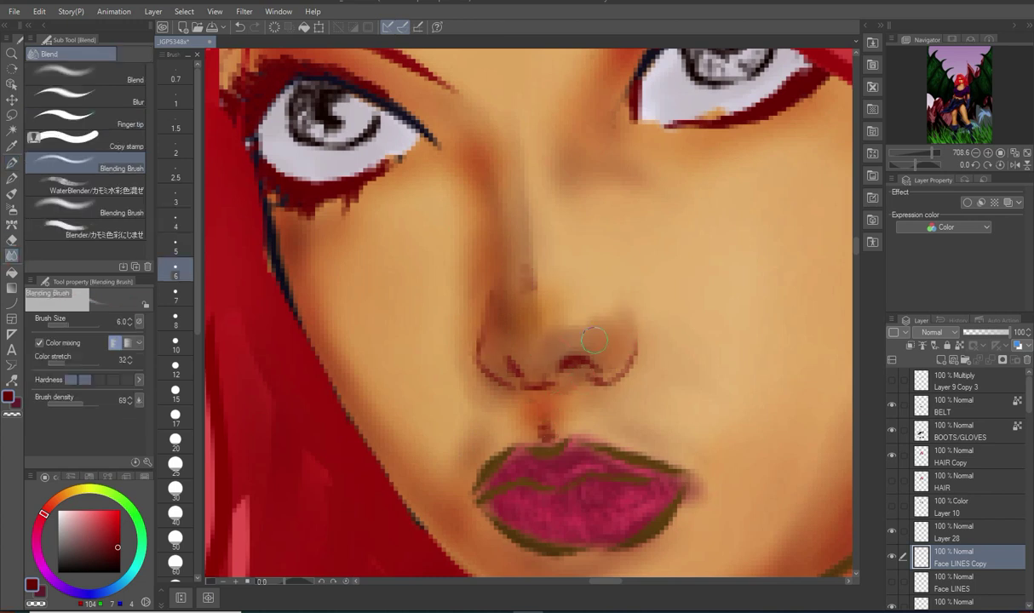
pyautogui.moveTo(529, 393); pyautogui.dragTo(528, 439)
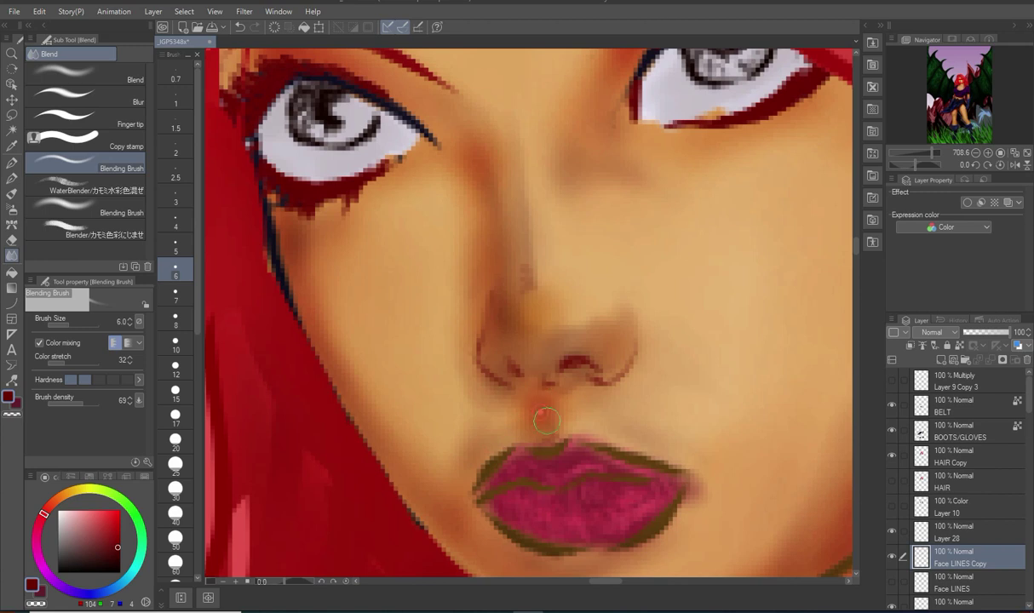
# Step: Blend the line work inside both irises on Face LINES Copy into smooth grey tones
pyautogui.scroll(2, 693, 181)
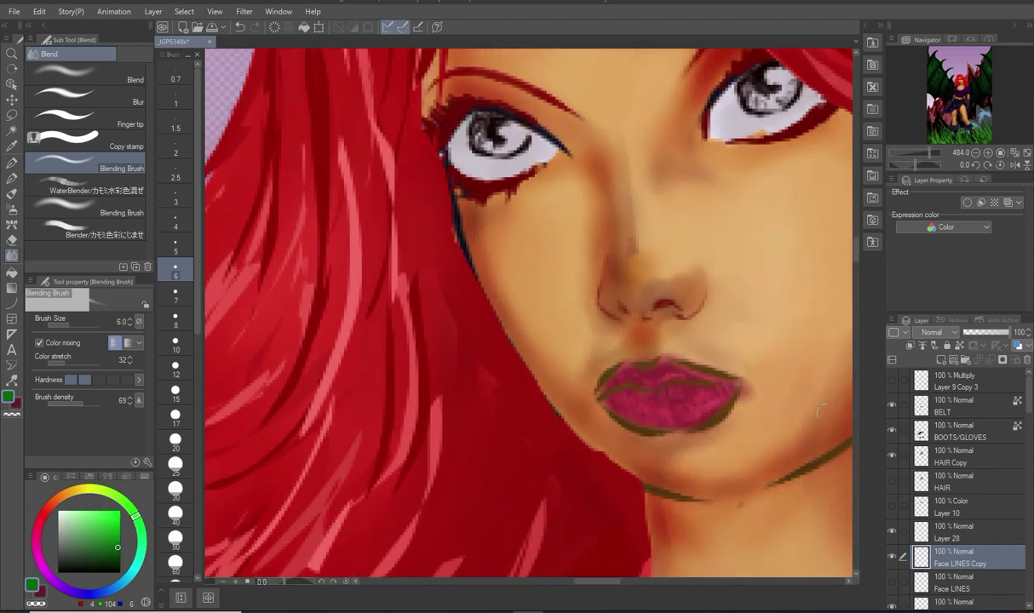
pyautogui.moveTo(699, 177); pyautogui.dragTo(634, 302)
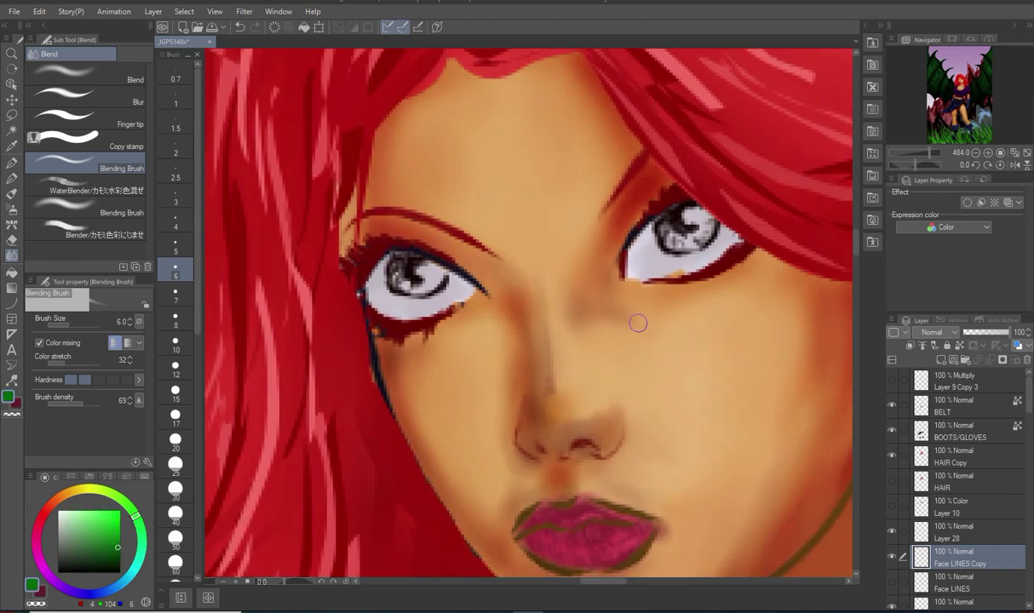
pyautogui.scroll(2, 639, 305)
pyautogui.moveTo(290, 252)
pyautogui.mouseDown()
pyautogui.moveTo(338, 247)
pyautogui.moveTo(320, 262)
pyautogui.moveTo(284, 247)
pyautogui.mouseUp()
pyautogui.moveTo(672, 177)
pyautogui.mouseDown()
pyautogui.moveTo(678, 194)
pyautogui.moveTo(700, 162)
pyautogui.moveTo(688, 205)
pyautogui.mouseUp()
pyautogui.click(890, 530)
pyautogui.click(890, 530)
# Step: Paint both irises mid green on Layer 28 with the Hard airbrush at brush size 7
pyautogui.click(954, 534)
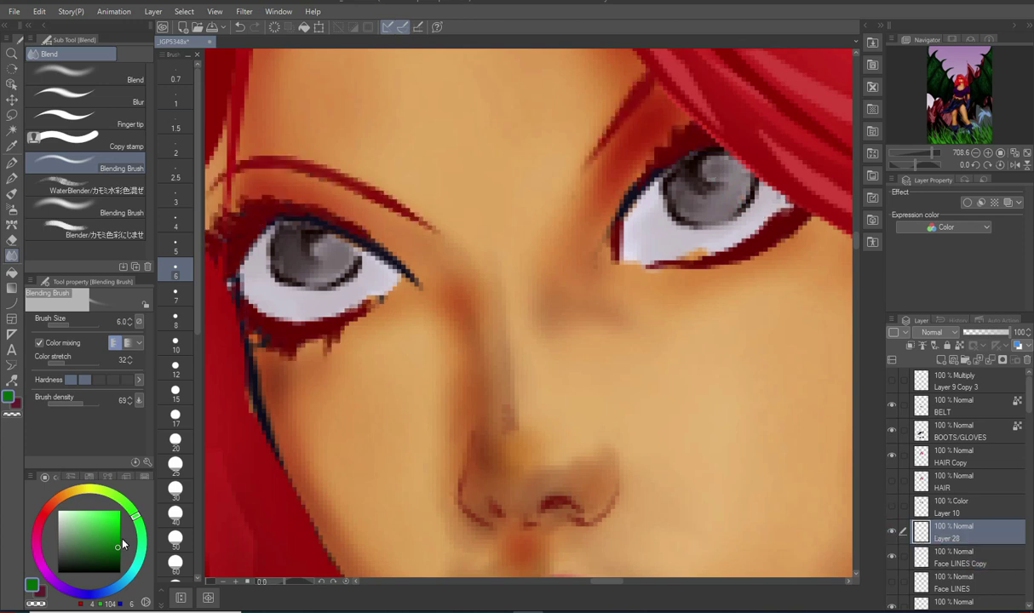
pyautogui.click(12, 163)
pyautogui.click(12, 241)
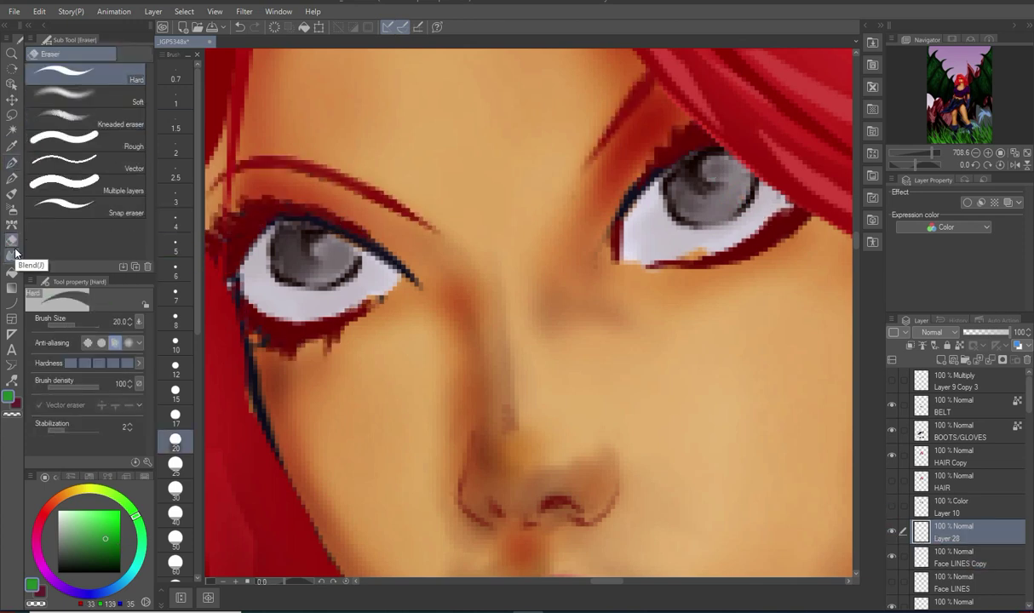
pyautogui.click(13, 211)
pyautogui.click(85, 72)
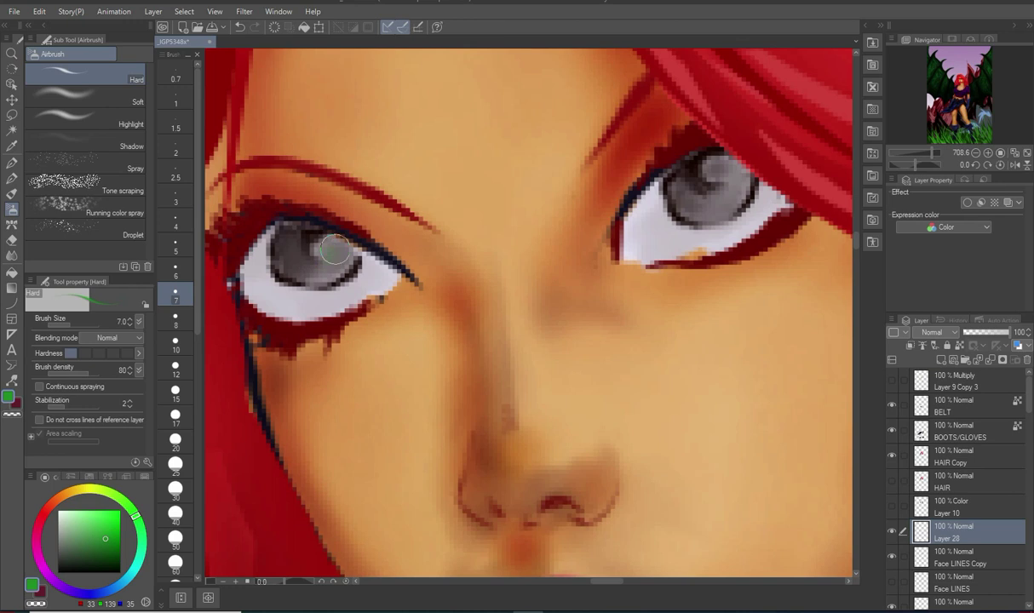
pyautogui.moveTo(335, 258)
pyautogui.mouseDown()
pyautogui.moveTo(316, 237)
pyautogui.moveTo(302, 271)
pyautogui.moveTo(316, 245)
pyautogui.moveTo(324, 248)
pyautogui.moveTo(288, 253)
pyautogui.moveTo(294, 235)
pyautogui.moveTo(304, 275)
pyautogui.mouseUp()
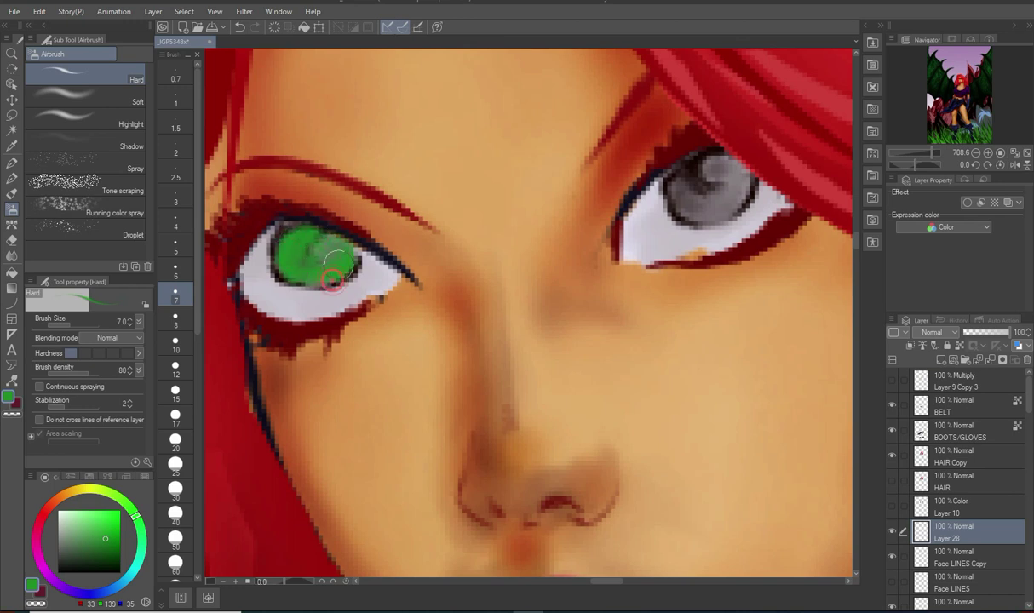
pyautogui.moveTo(687, 173)
pyautogui.mouseDown()
pyautogui.moveTo(676, 203)
pyautogui.moveTo(722, 206)
pyautogui.moveTo(677, 192)
pyautogui.mouseUp()
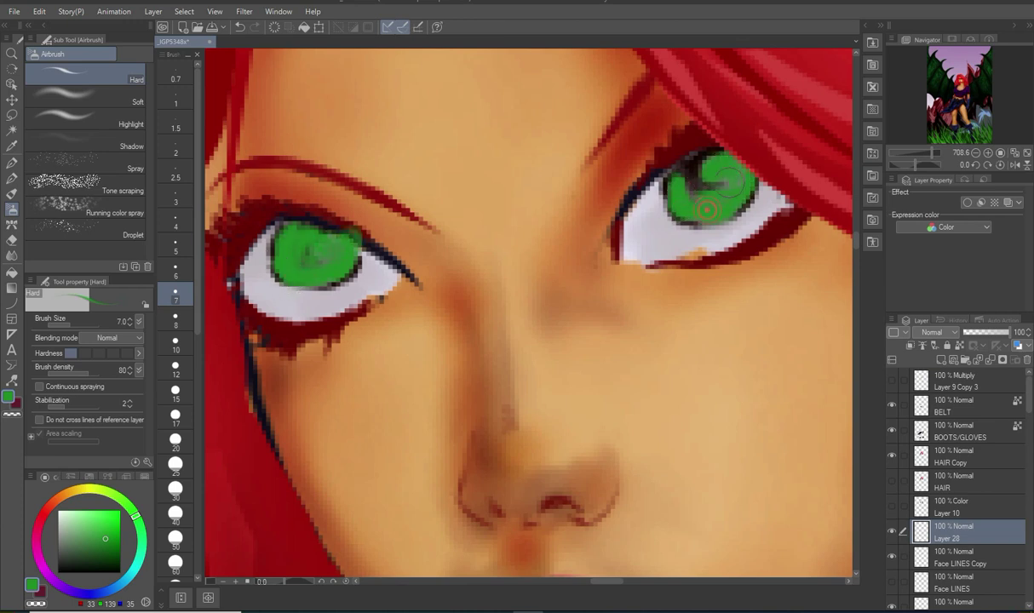
# Step: Add dark green shading and light green highlights to both irises with the Hard airbrush
pyautogui.click(113, 557)
pyautogui.moveTo(301, 238)
pyautogui.mouseDown()
pyautogui.moveTo(320, 255)
pyautogui.moveTo(300, 230)
pyautogui.moveTo(309, 270)
pyautogui.moveTo(290, 233)
pyautogui.moveTo(348, 264)
pyautogui.moveTo(327, 241)
pyautogui.mouseUp()
pyautogui.moveTo(728, 189)
pyautogui.mouseDown()
pyautogui.moveTo(690, 202)
pyautogui.moveTo(694, 170)
pyautogui.moveTo(722, 189)
pyautogui.moveTo(691, 182)
pyautogui.moveTo(712, 207)
pyautogui.mouseUp()
pyautogui.click(86, 524)
pyautogui.moveTo(295, 234); pyautogui.dragTo(327, 270)
pyautogui.moveTo(715, 178); pyautogui.dragTo(696, 193)
# Step: Show the Dark saturated line(curve) background layer beneath the purple sky gradient
pyautogui.scroll(-10, 705, 127)
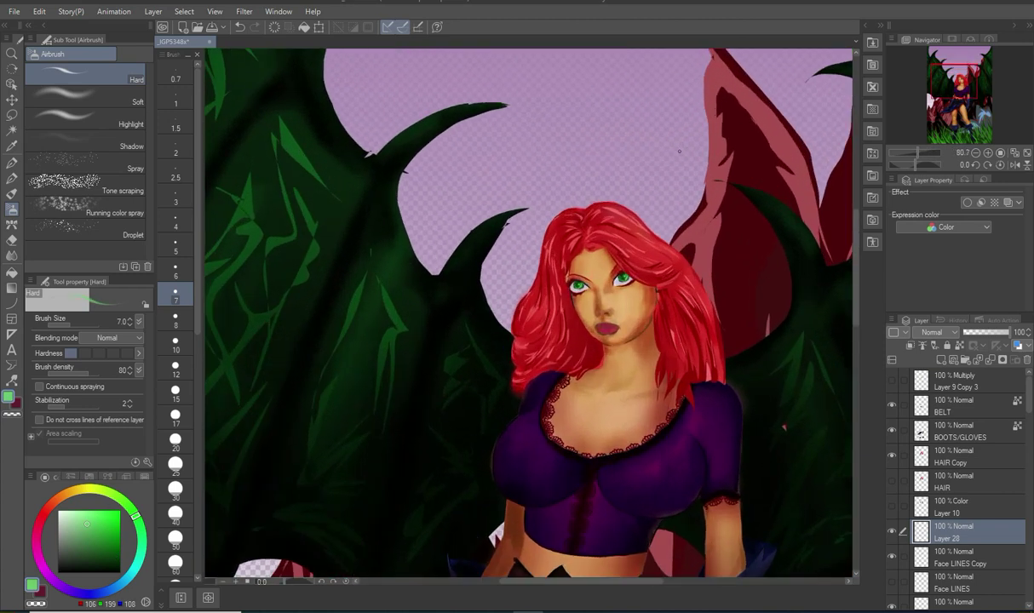
pyautogui.moveTo(714, 279); pyautogui.dragTo(494, 51)
pyautogui.moveTo(528, 571); pyautogui.dragTo(623, 433)
pyautogui.scroll(-4, 608, 408)
pyautogui.moveTo(1028, 391); pyautogui.dragTo(1019, 589)
pyautogui.scroll(2, 1017, 588)
pyautogui.scroll(-2, 954, 562)
pyautogui.click(892, 521)
pyautogui.scroll(6, 937, 545)
pyautogui.moveTo(856, 357); pyautogui.dragTo(856, 263)
pyautogui.scroll(-3, 942, 569)
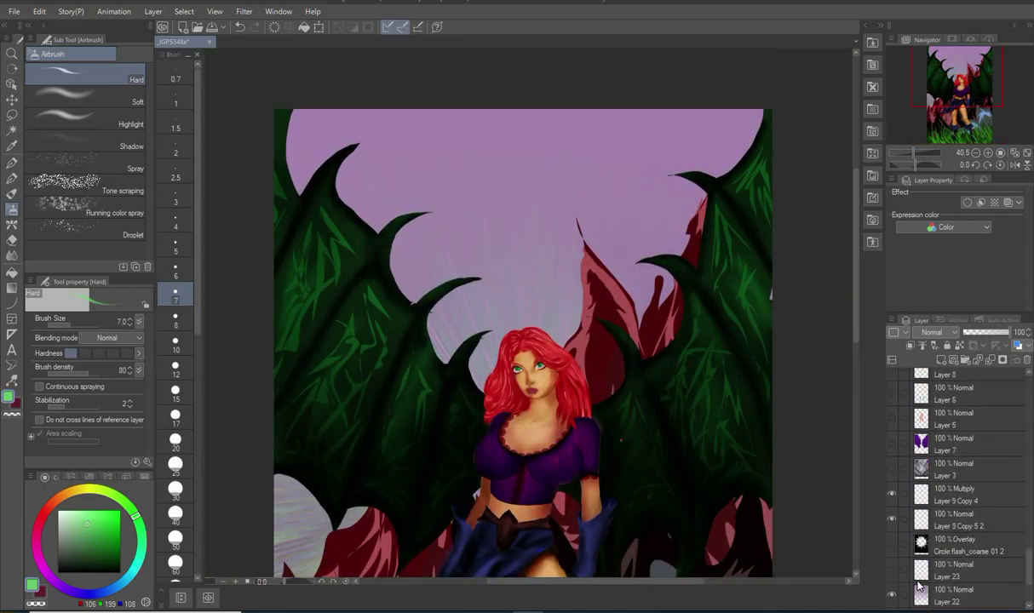
# Step: Set the blending mode of the purple gradient on Layer 22 to Overlay
pyautogui.click(918, 588)
pyautogui.click(936, 332)
pyautogui.click(935, 86)
pyautogui.click(936, 332)
pyautogui.click(938, 143)
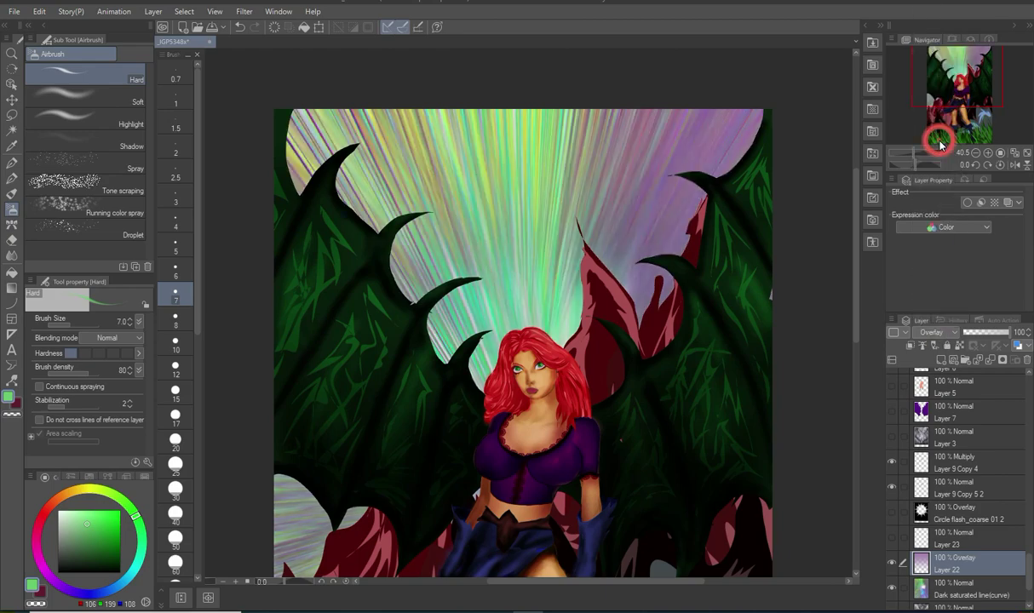
# Step: Sign the artwork in black over the grass near its lower-right corner, using the size 8 G-pen on a new top layer
pyautogui.scroll(-3, 711, 223)
pyautogui.scroll(3, 730, 322)
pyautogui.moveTo(686, 553); pyautogui.dragTo(591, 410)
pyautogui.scroll(-2, 591, 410)
pyautogui.click(12, 162)
pyautogui.click(92, 82)
pyautogui.click(117, 572)
pyautogui.scroll(4, 525, 550)
pyautogui.scroll(2, 461, 475)
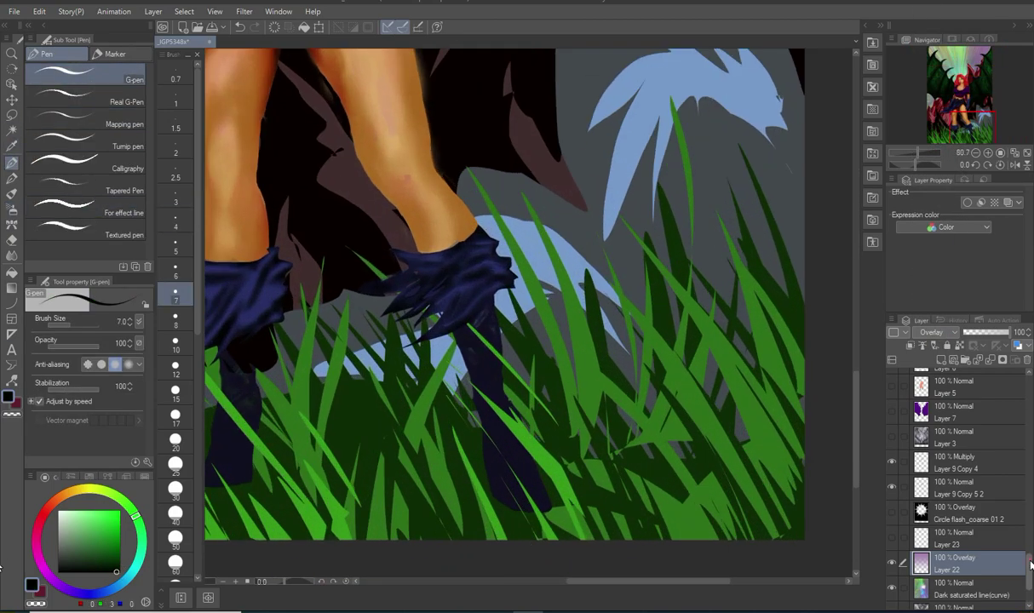
pyautogui.moveTo(1030, 565); pyautogui.dragTo(1029, 381)
pyautogui.click(963, 381)
pyautogui.click(941, 361)
pyautogui.click(175, 319)
pyautogui.moveTo(691, 465); pyautogui.dragTo(691, 506)
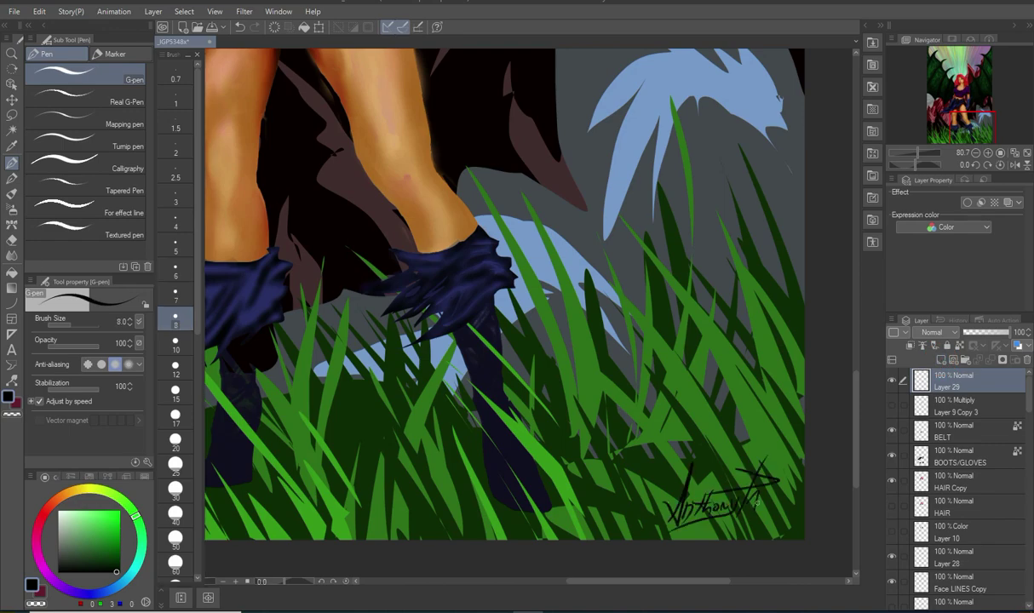
# Step: Lasso the signature and rotate it by about -37.6 degrees so it slants upward in the corner
pyautogui.click(12, 115)
pyautogui.moveTo(647, 489)
pyautogui.mouseDown()
pyautogui.moveTo(819, 448)
pyautogui.moveTo(654, 545)
pyautogui.mouseUp()
pyautogui.click(805, 564)
pyautogui.moveTo(812, 431); pyautogui.dragTo(760, 388)
pyautogui.moveTo(732, 499); pyautogui.dragTo(713, 487)
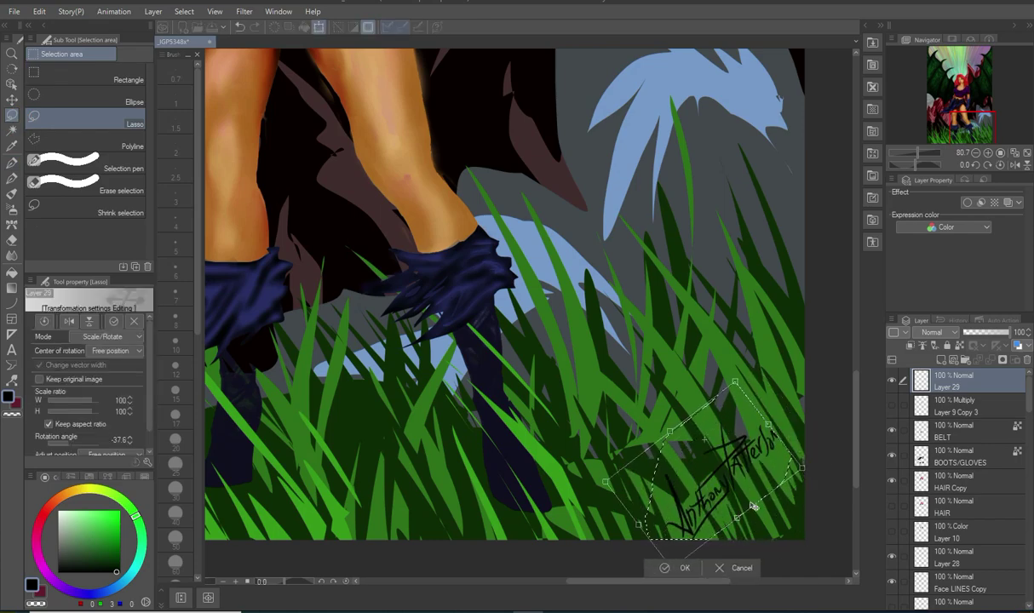
pyautogui.press('Return')
# Step: Duplicate the signature layer and turn on the blue layer color for the copy
pyautogui.rightClick(974, 380)
pyautogui.click(965, 154)
pyautogui.click(1017, 345)
pyautogui.click(1017, 345)
pyautogui.click(1017, 346)
# Step: Offset the blue signature copy slightly up and to the left of the black original
pyautogui.click(765, 569)
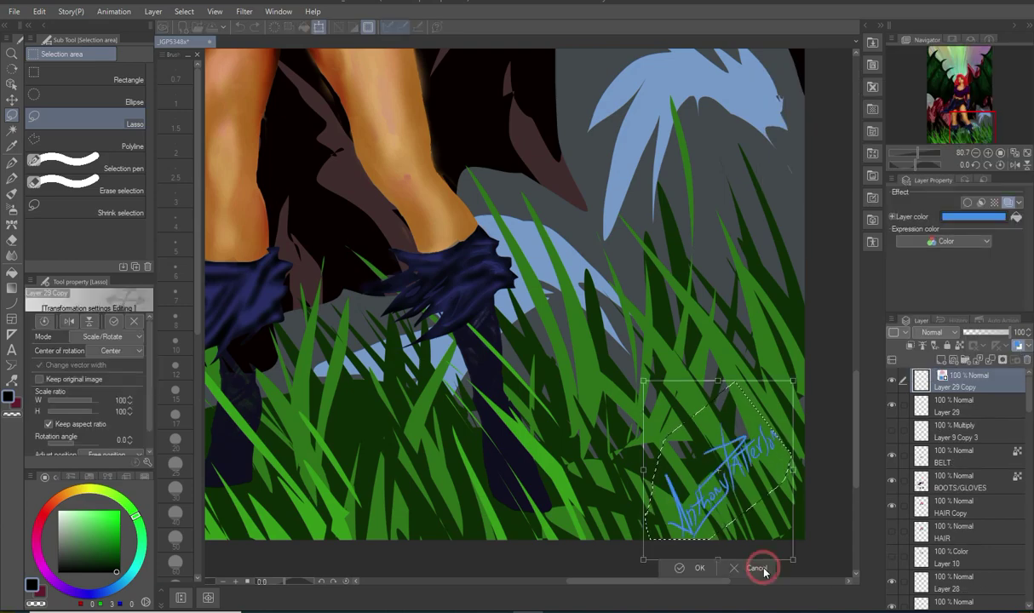
pyautogui.moveTo(718, 458); pyautogui.dragTo(713, 458)
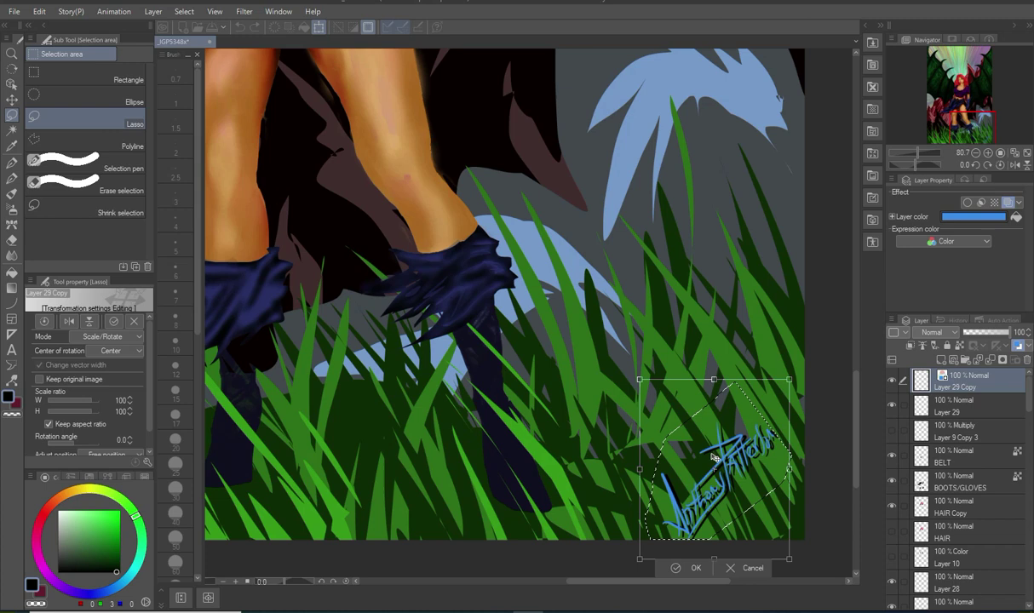
pyautogui.scroll(5, 812, 496)
pyautogui.scroll(-1, 813, 497)
pyautogui.press('Return')
pyautogui.scroll(-1, 745, 309)
# Step: Change the layer color of the signature copy to near white
pyautogui.click(1028, 346)
pyautogui.click(1012, 378)
pyautogui.click(805, 129)
pyautogui.click(1028, 346)
pyautogui.click(1012, 361)
pyautogui.click(521, 172)
pyautogui.click(802, 126)
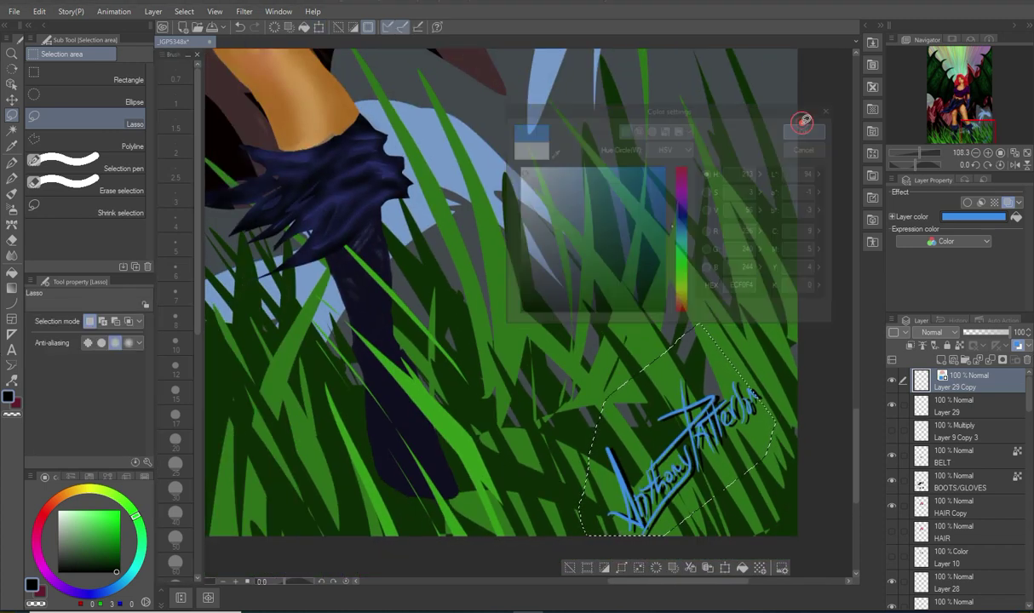
# Step: Duplicate the white signature layer and set the new copy's layer color to blue
pyautogui.rightClick(962, 382)
pyautogui.click(946, 141)
pyautogui.click(1027, 346)
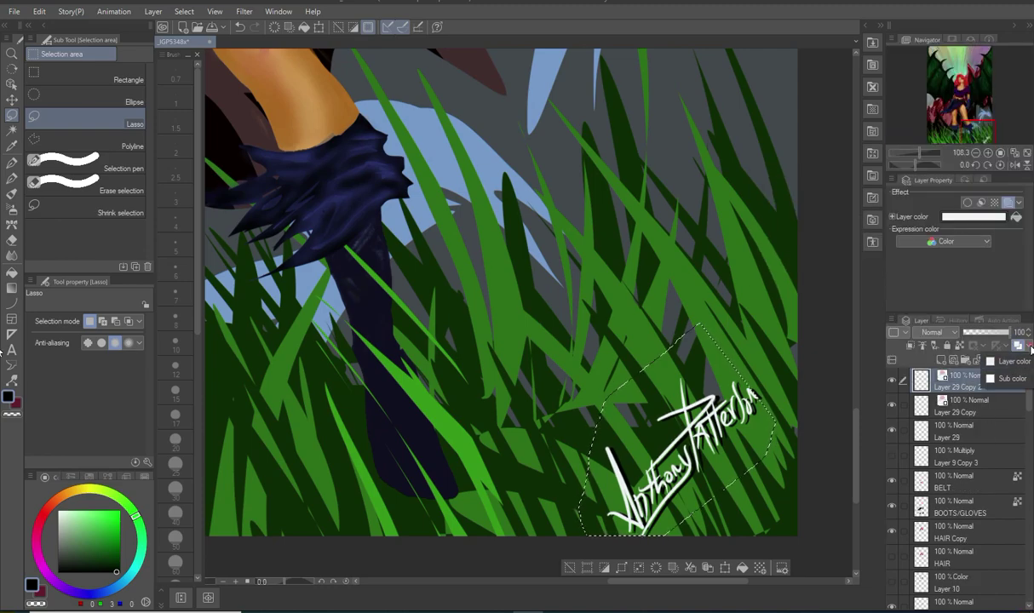
pyautogui.click(1013, 361)
pyautogui.click(803, 126)
# Step: Transform the blue signature copy to sit slightly offset over the white one, and clear the selection
pyautogui.click(725, 568)
pyautogui.scroll(4, 712, 457)
pyautogui.scroll(-4, 712, 457)
pyautogui.click(658, 568)
pyautogui.click(184, 12)
pyautogui.click(200, 39)
pyautogui.scroll(-2, 450, 214)
pyautogui.scroll(5, 451, 214)
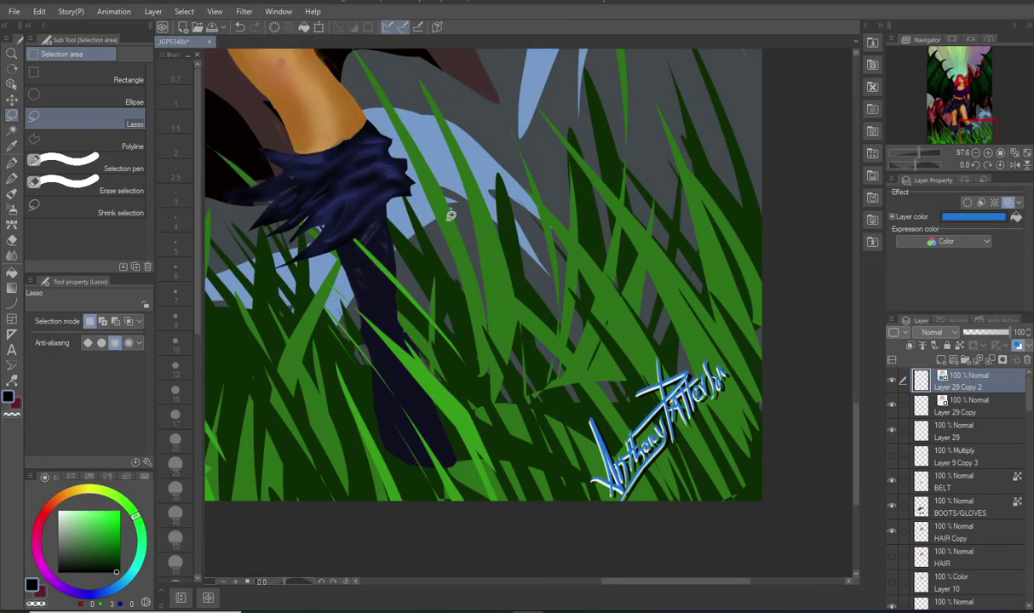
pyautogui.moveTo(494, 335)
pyautogui.mouseDown()
pyautogui.moveTo(221, 94)
pyautogui.moveTo(621, 380)
pyautogui.mouseUp()
pyautogui.scroll(-6, 620, 379)
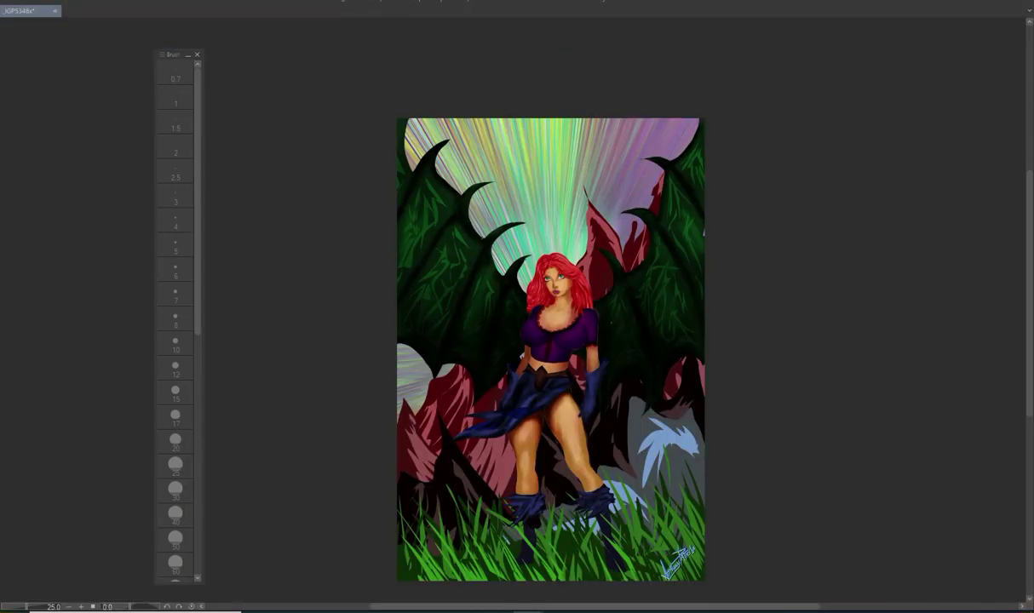
pyautogui.scroll(5, 599, 396)
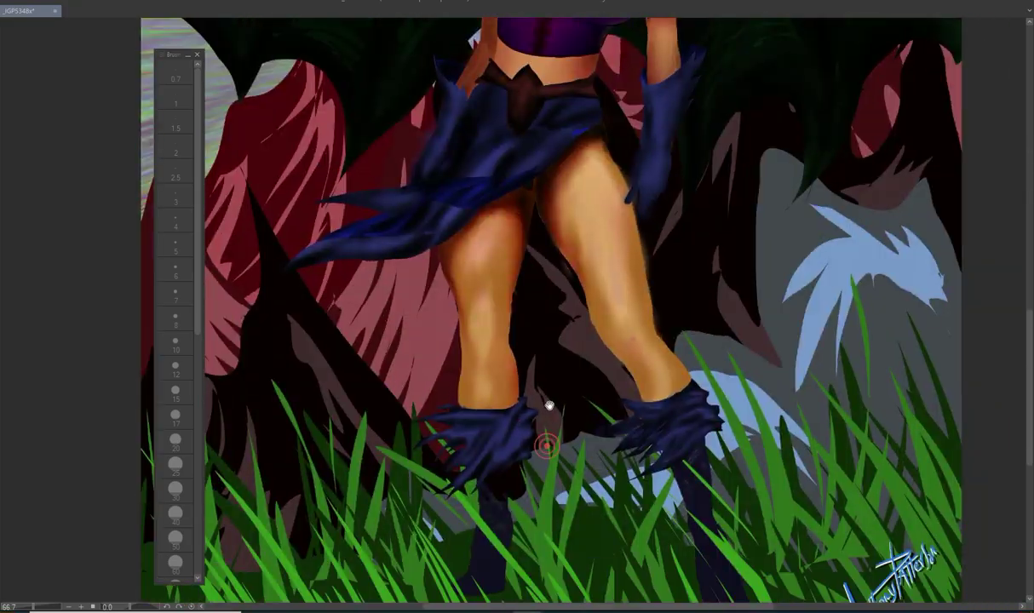